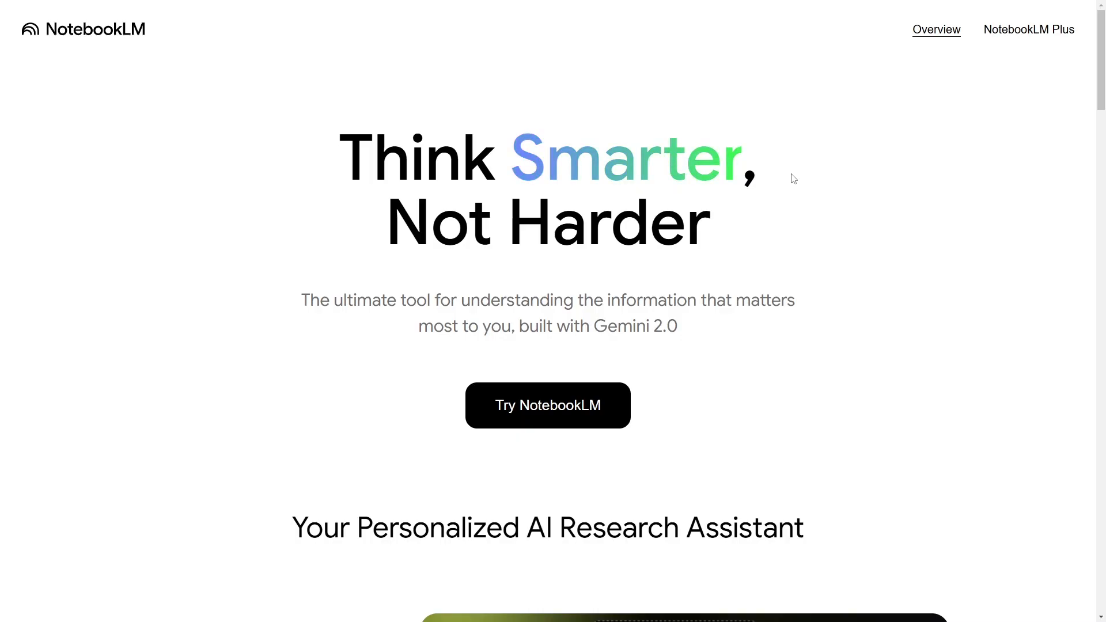
Step: Compare the free and Plus feature lists on the NotebookLM Plus page, and return to the overview page
left_click(1000, 31)
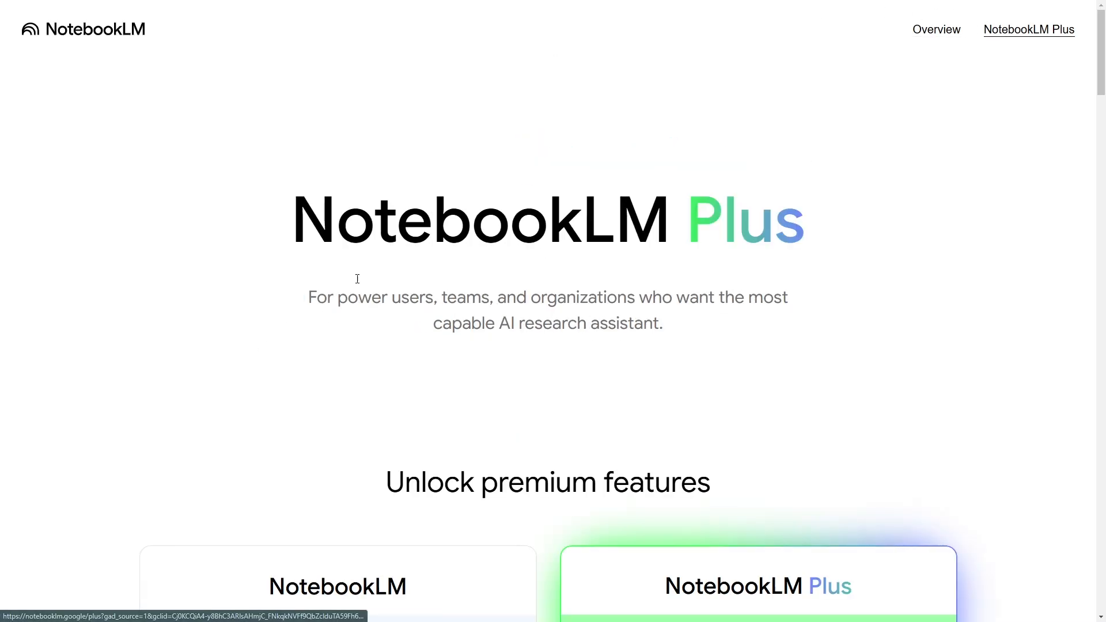
scroll(357, 279, "down", 7)
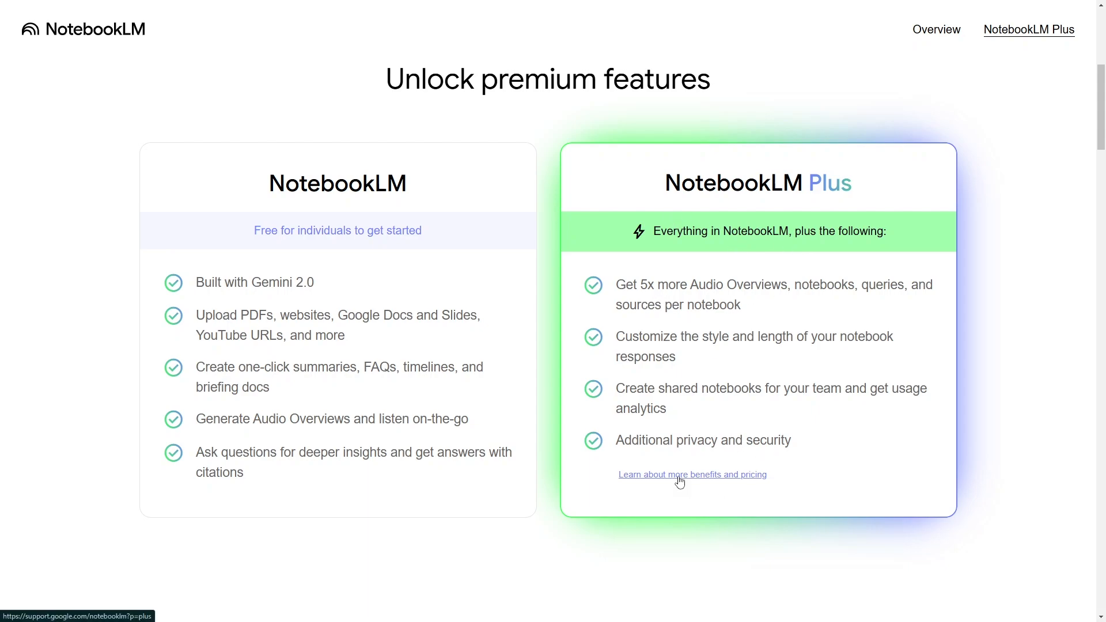
scroll(308, 286, "up", 7)
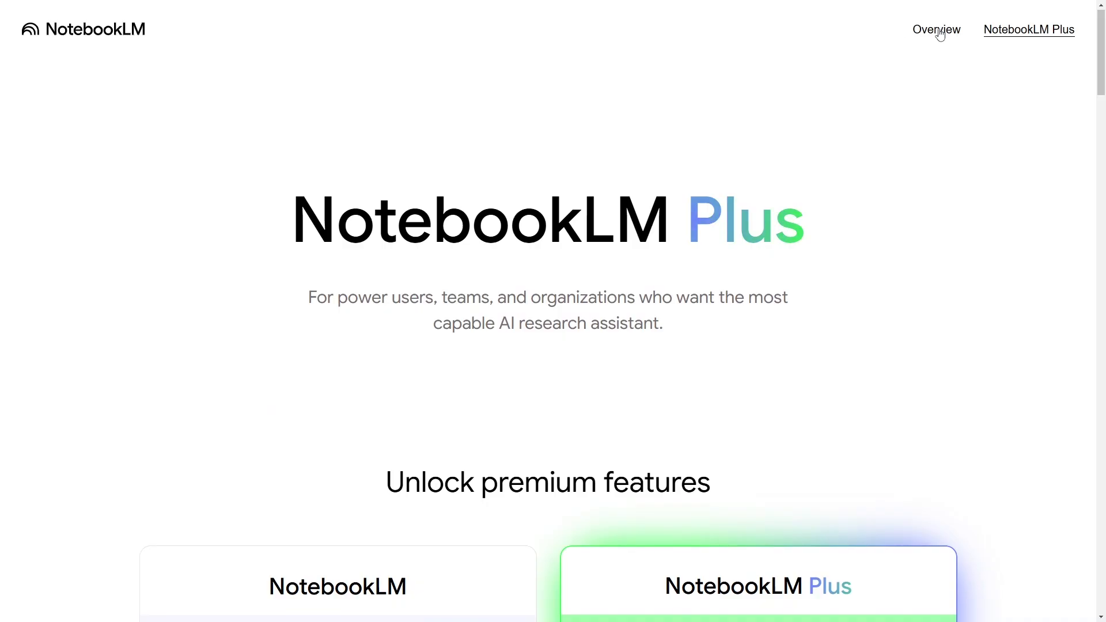
left_click(938, 31)
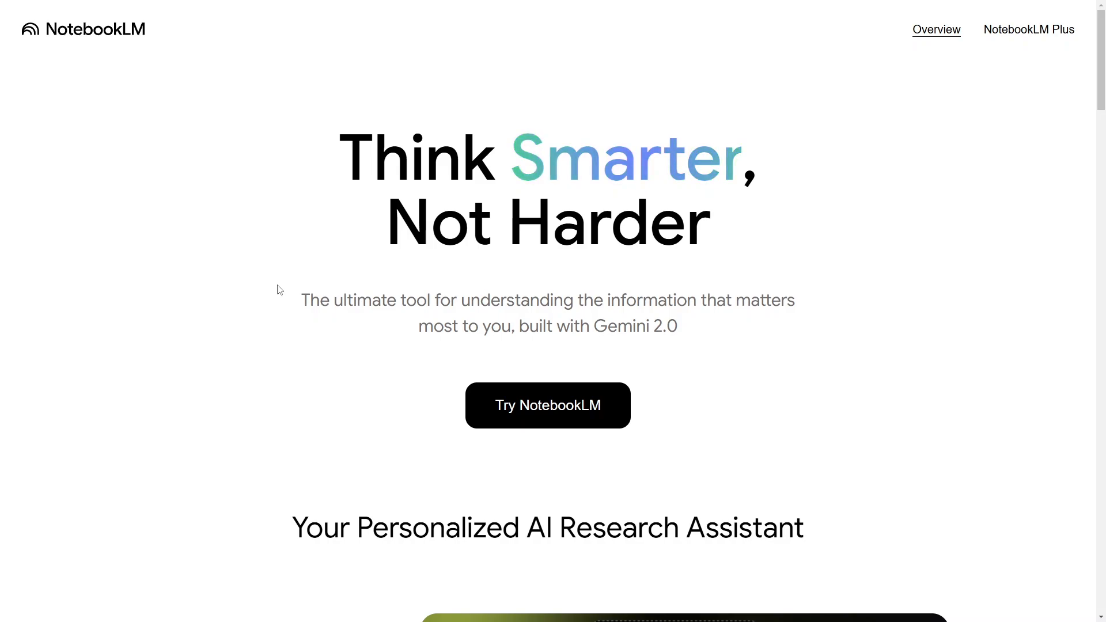
left_click(520, 416)
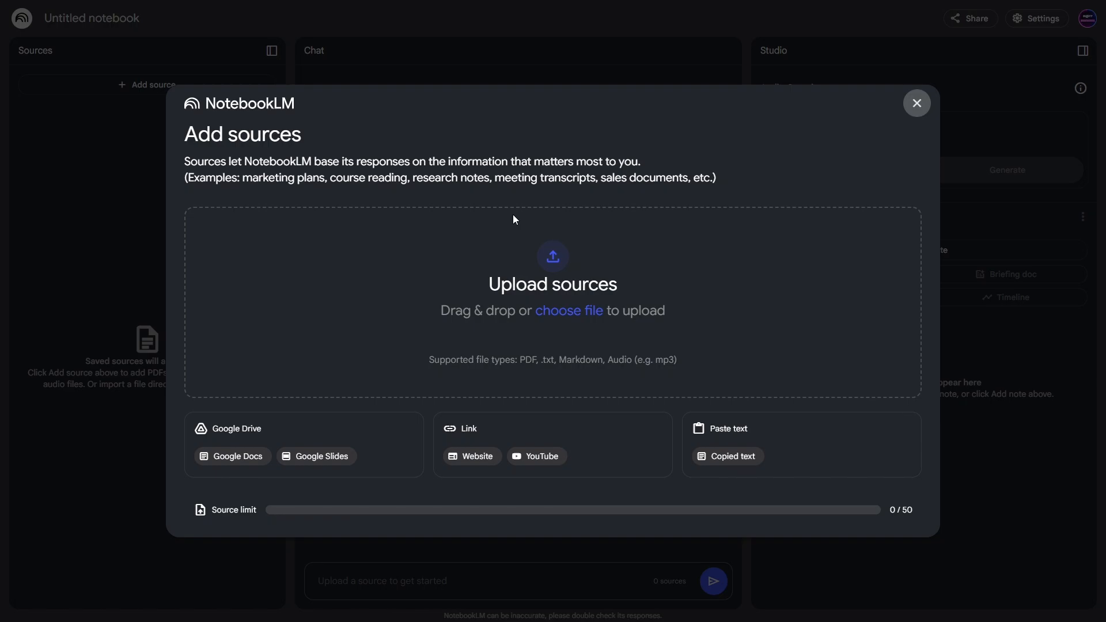
left_click(468, 457)
type("https://workspaceupdates.googleblog.com/2024/11/table-reference-improvements-in-google-sheets.html?m=1")
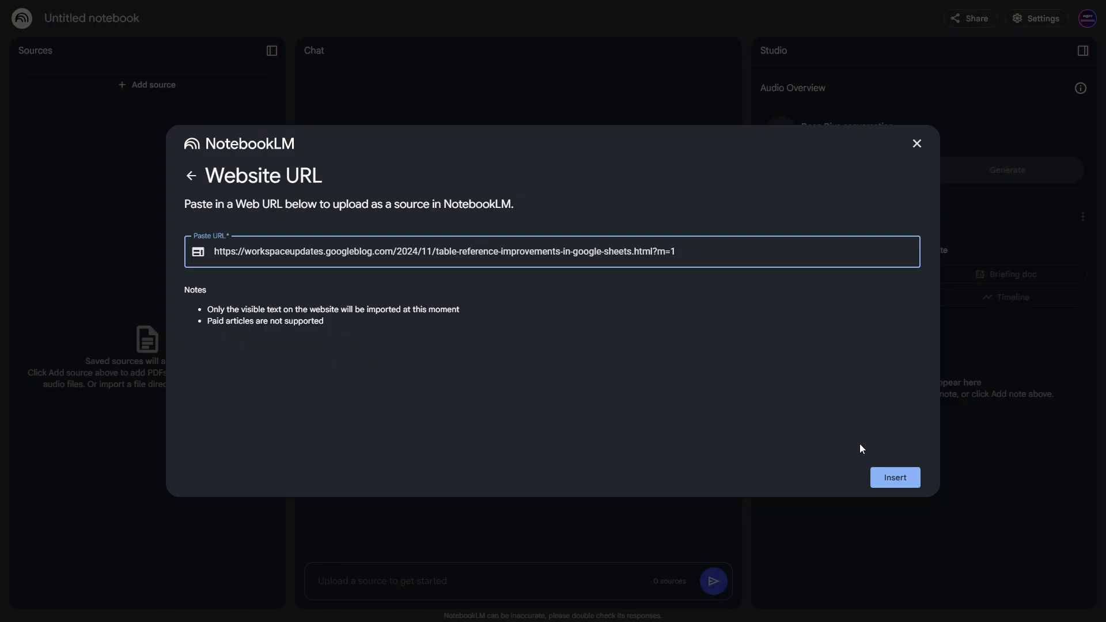
left_click(889, 475)
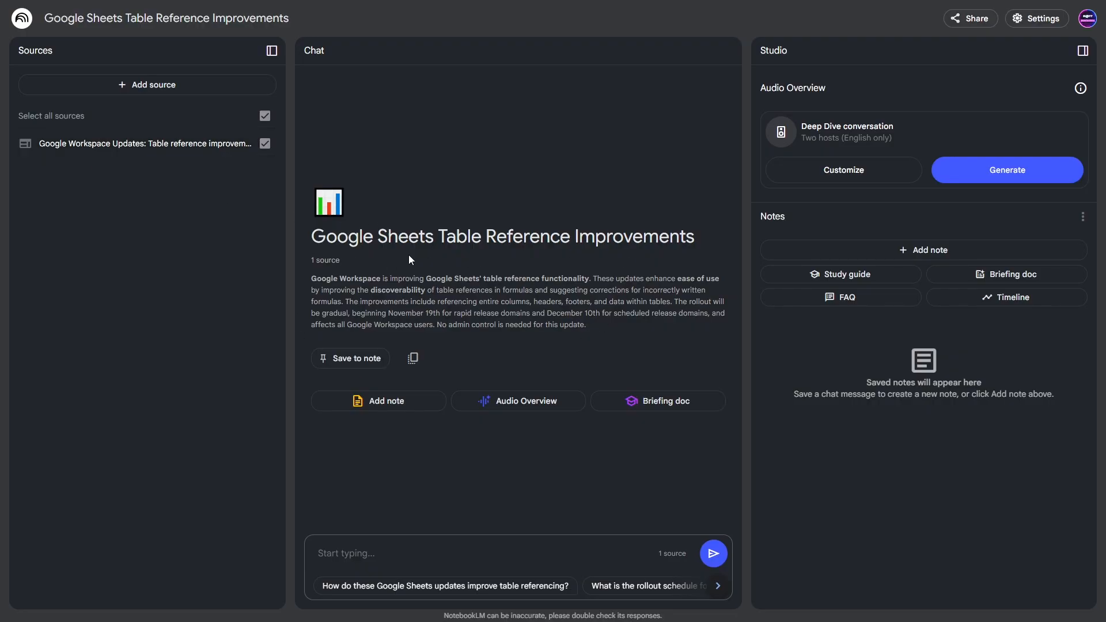
left_click(265, 143)
left_click(265, 144)
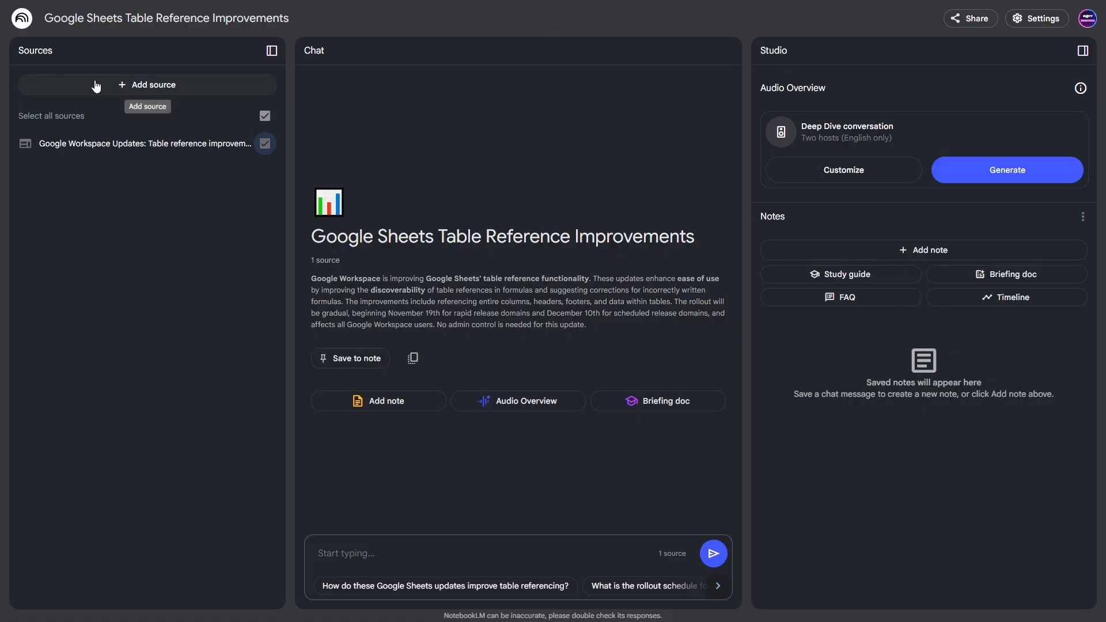
left_click(129, 85)
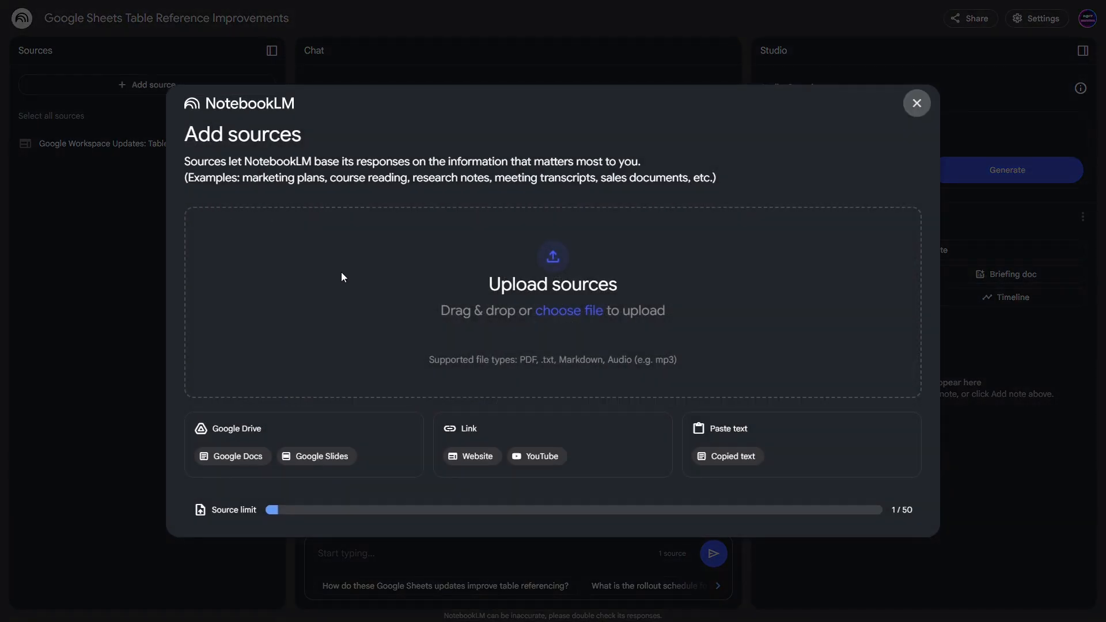
left_click(536, 456)
left_click(236, 238)
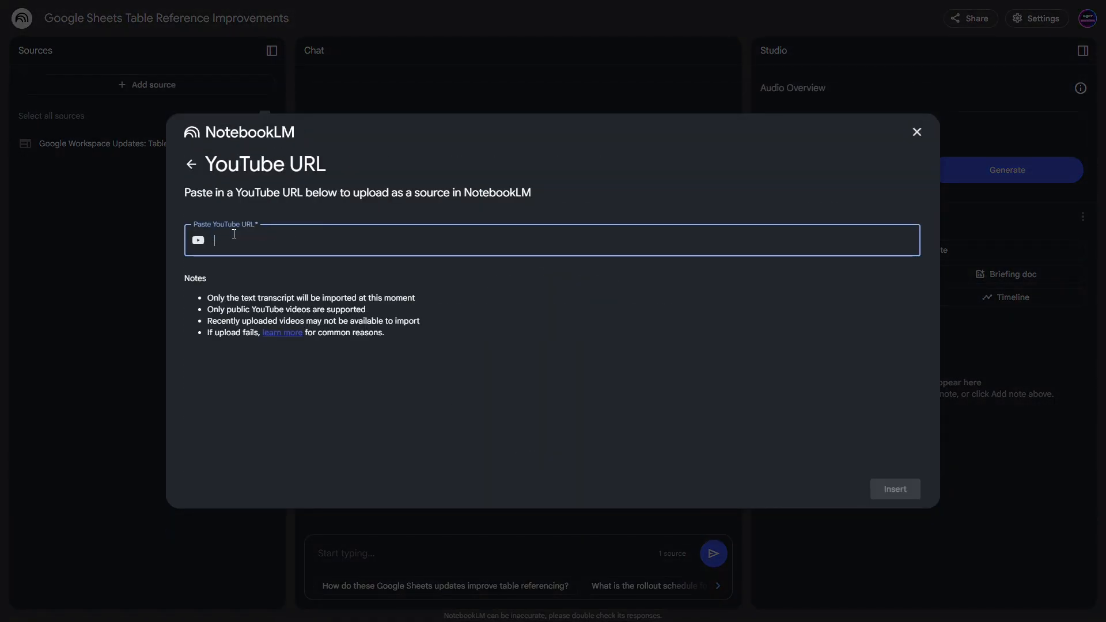
type("https://youtu.be/_LYybGadzRs?list=TLGGaJqmE-97sPQzMDAxMjAyNQ")
left_click(895, 489)
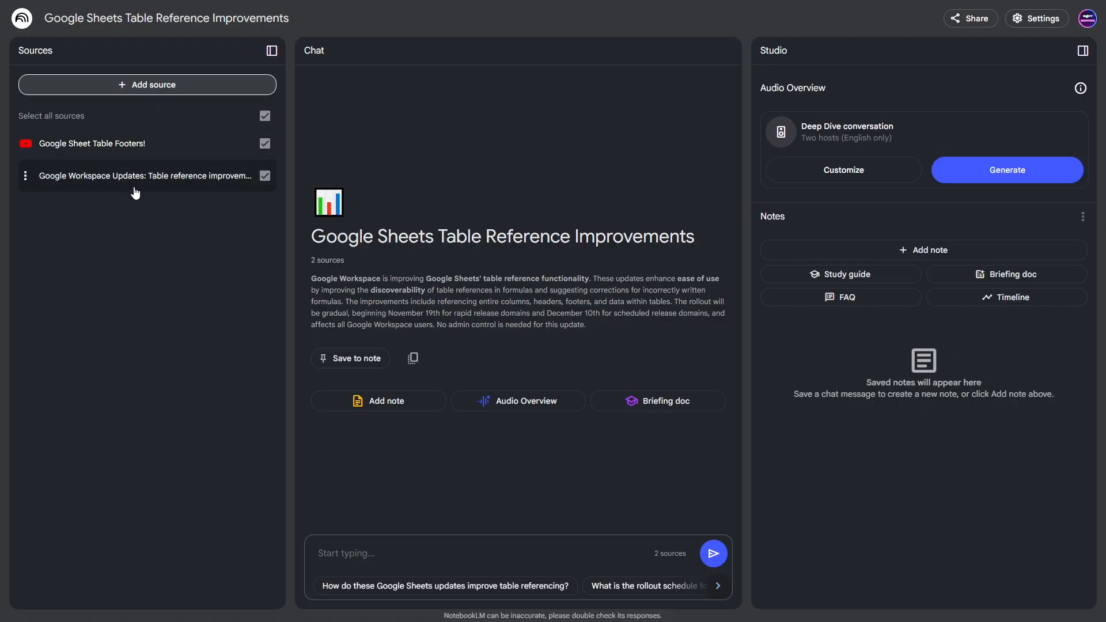
Step: Examine the source guide and transcript of the "Google Sheet Table Footers!" video source, and close the source view
left_click(63, 145)
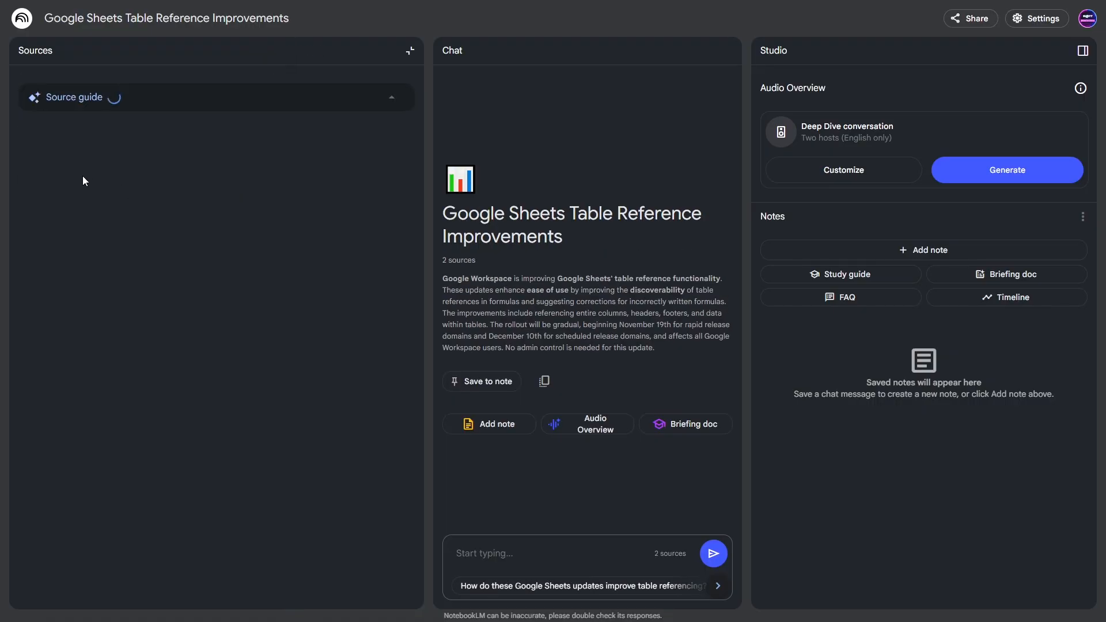
scroll(337, 412, "down", 10)
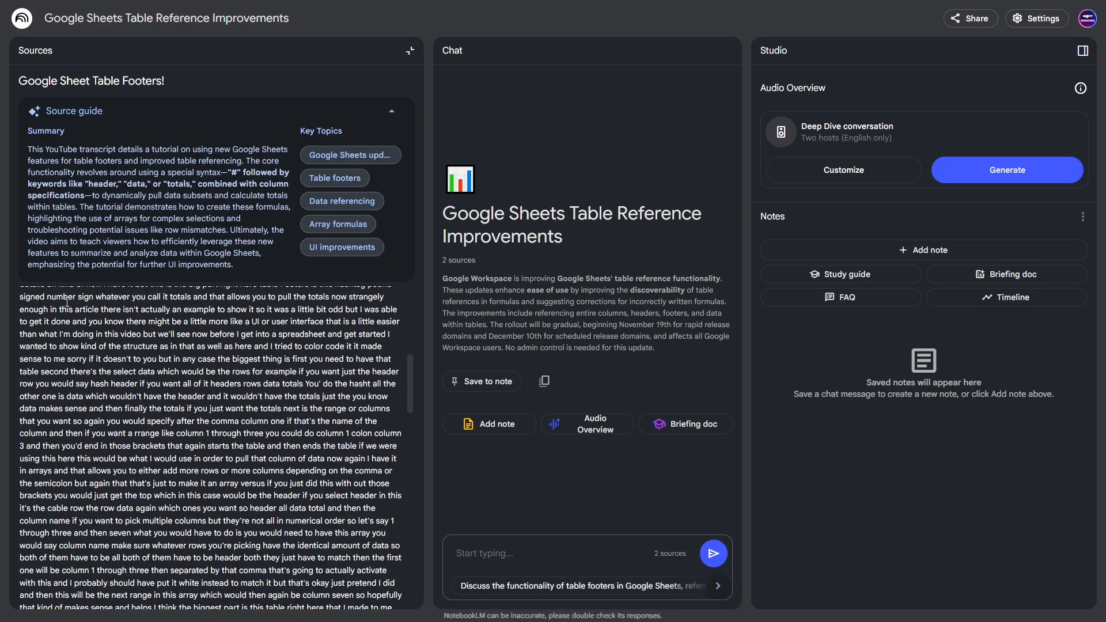
scroll(229, 470, "up", 15)
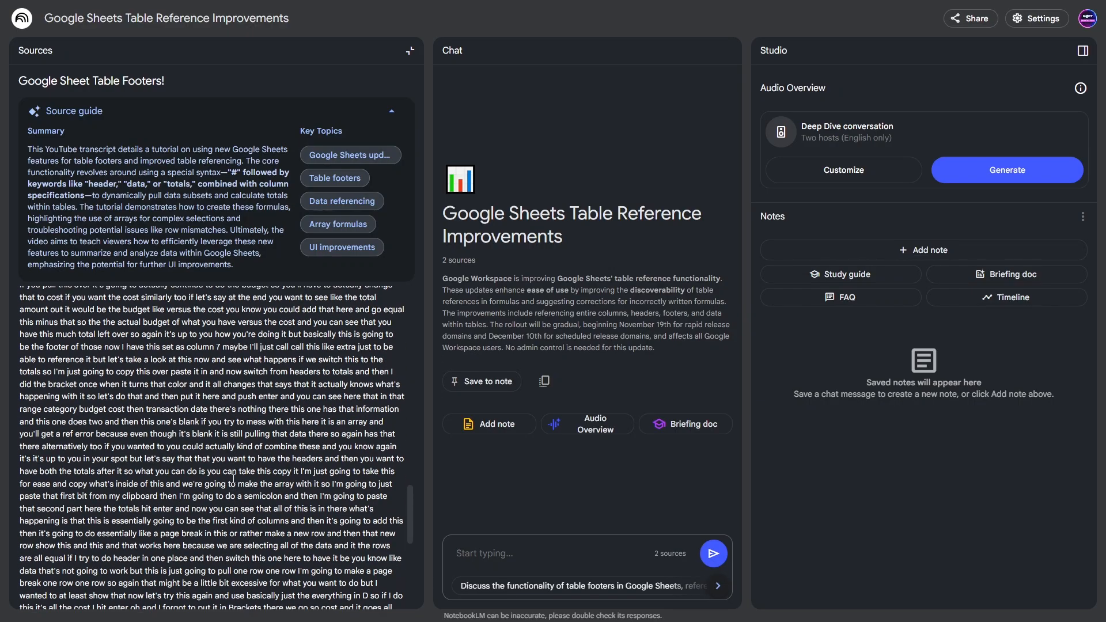
scroll(174, 410, "up", 2)
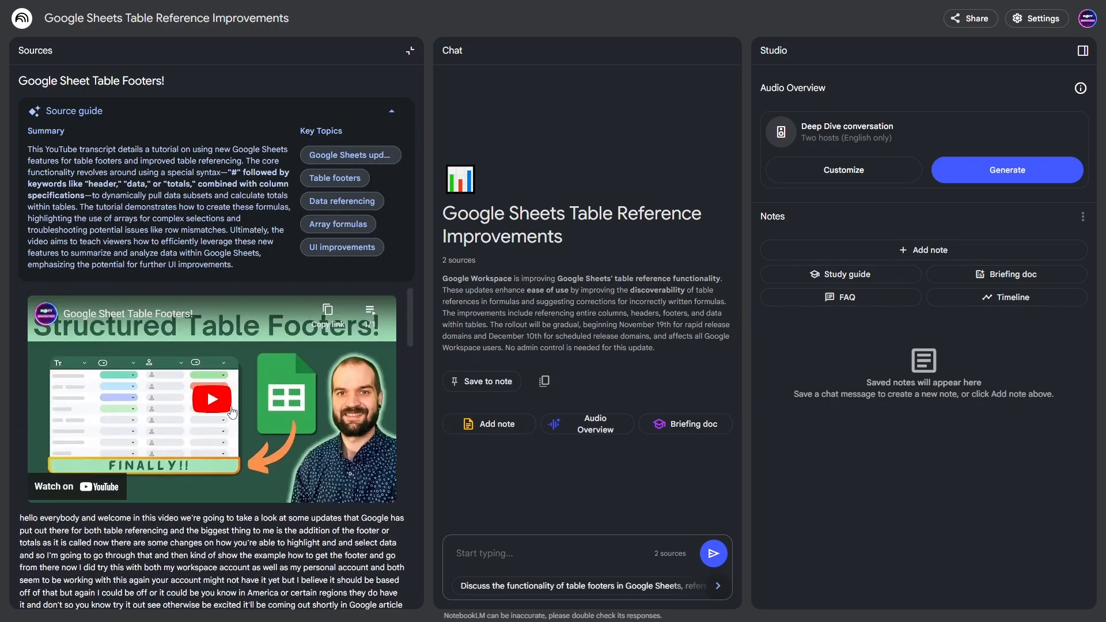
left_click(410, 51)
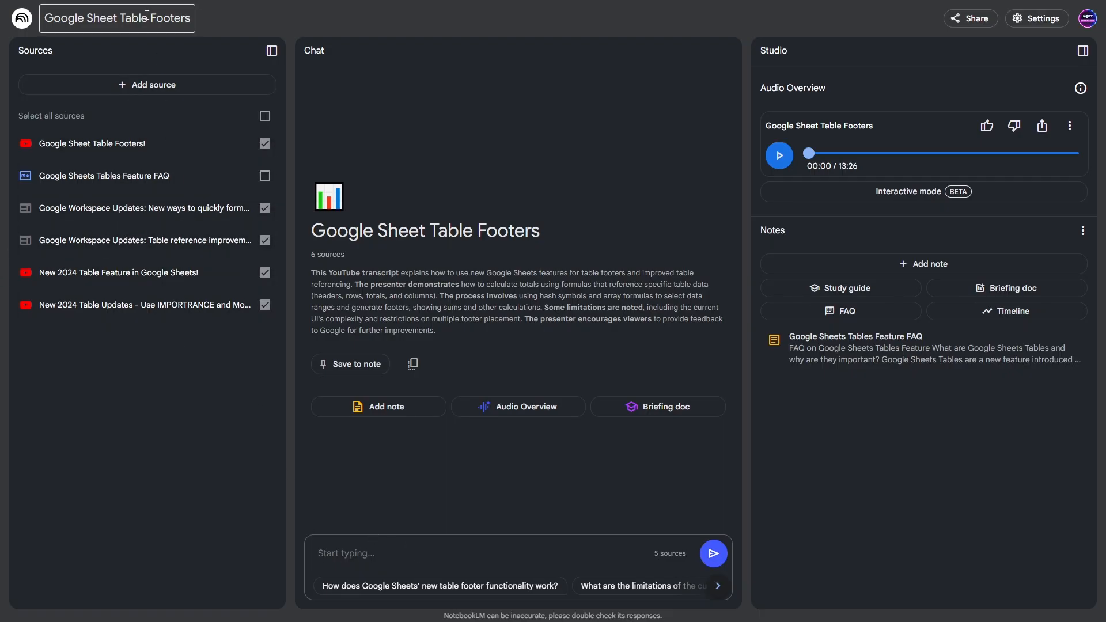
Step: Check which source types can be added to the Google Sheet Table Footers notebook, and leave without adding one
left_click(137, 85)
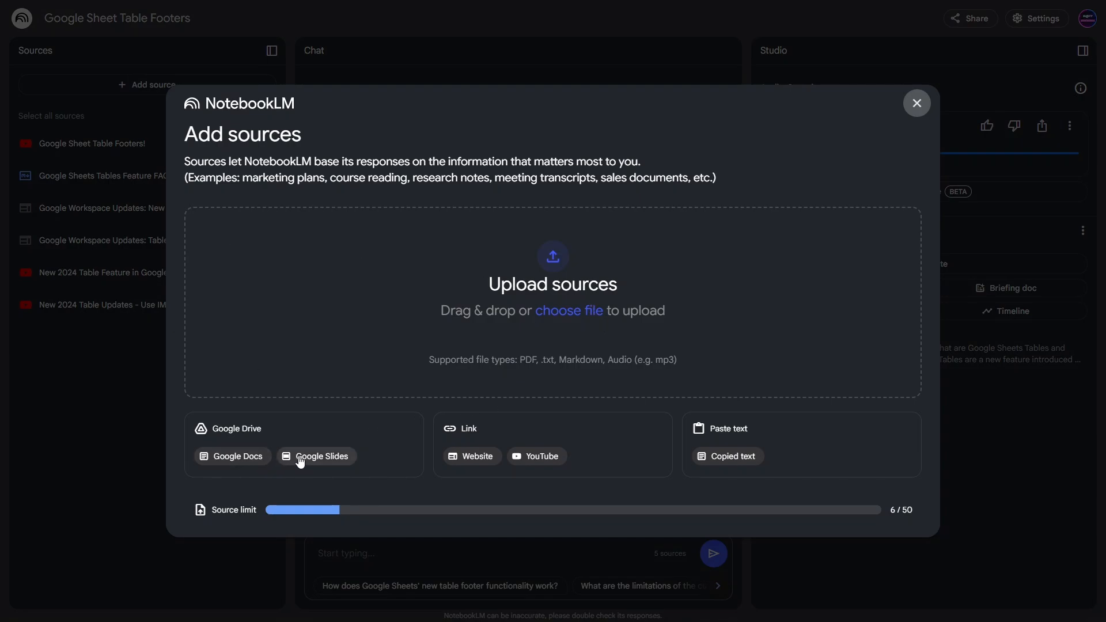
left_click(119, 429)
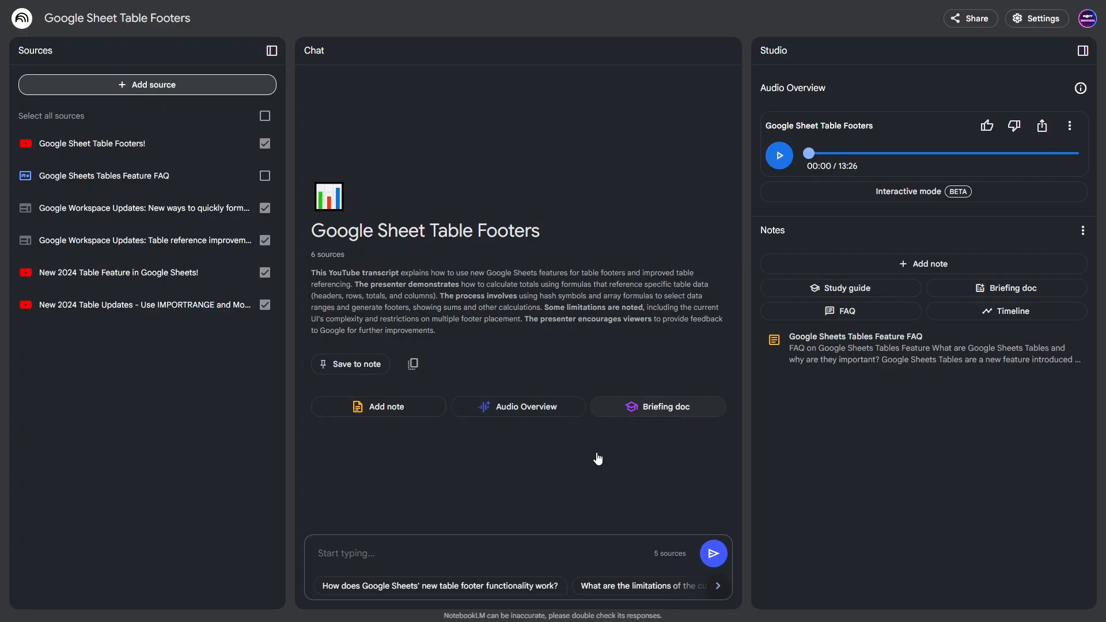
Step: Ask the notebook chat "What's the top five new features in google sheet tables?"
left_click(349, 554)
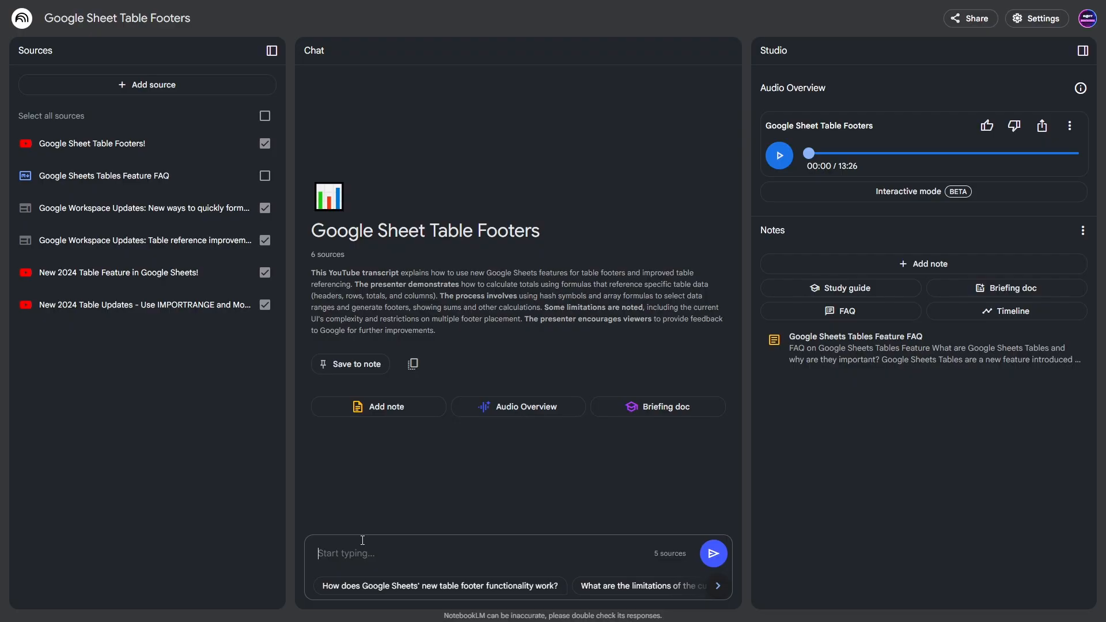
type("What's ")
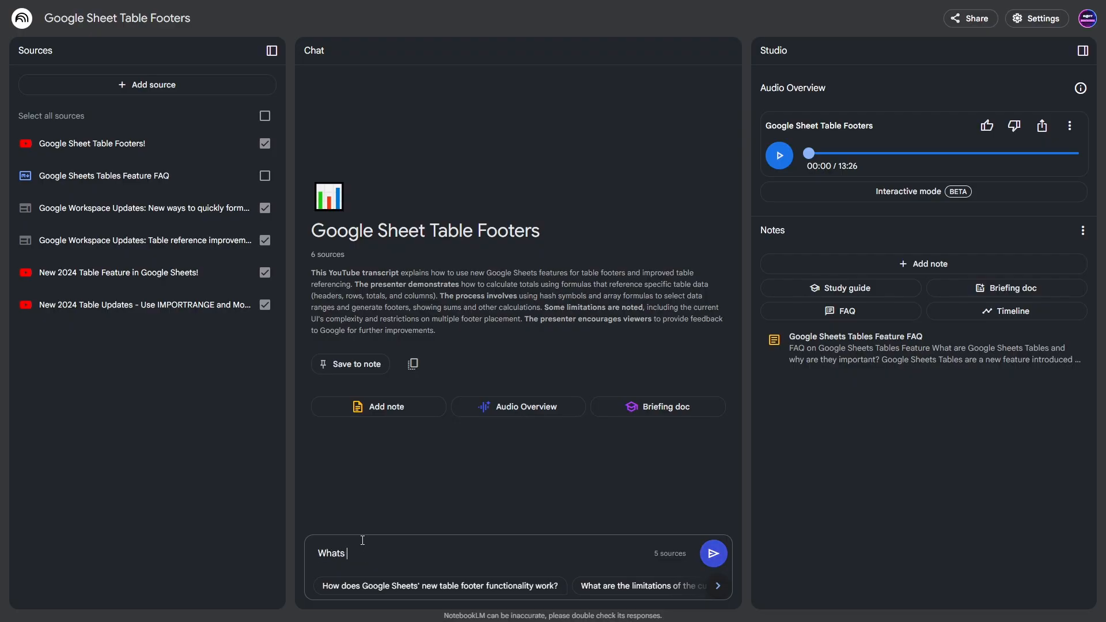
type("the top five new features in googl")
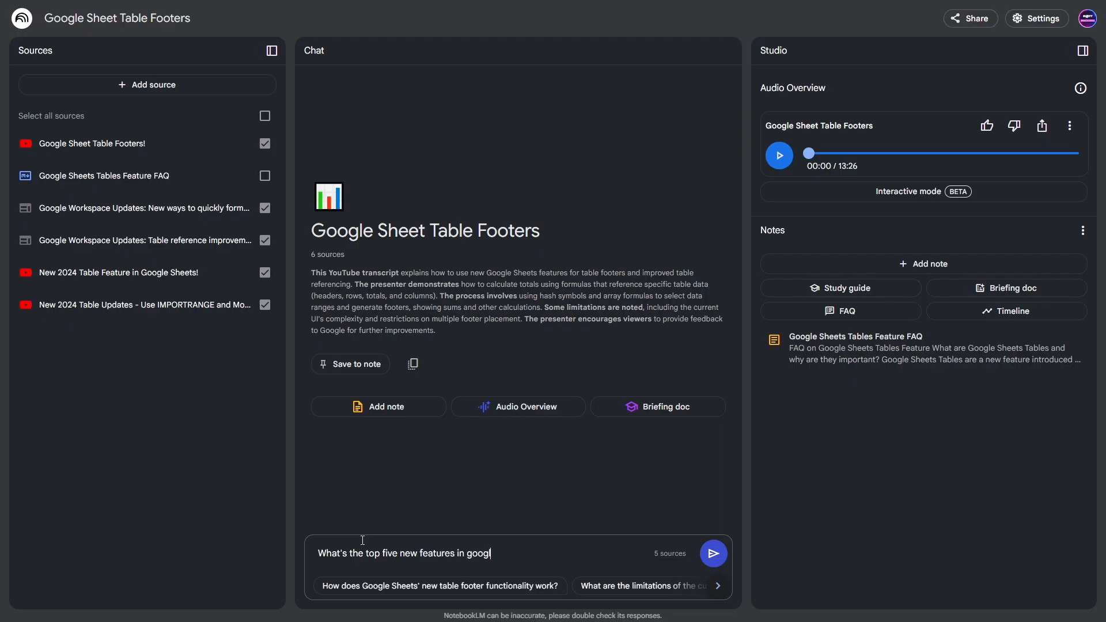
type("e sheet tables?")
key("Return")
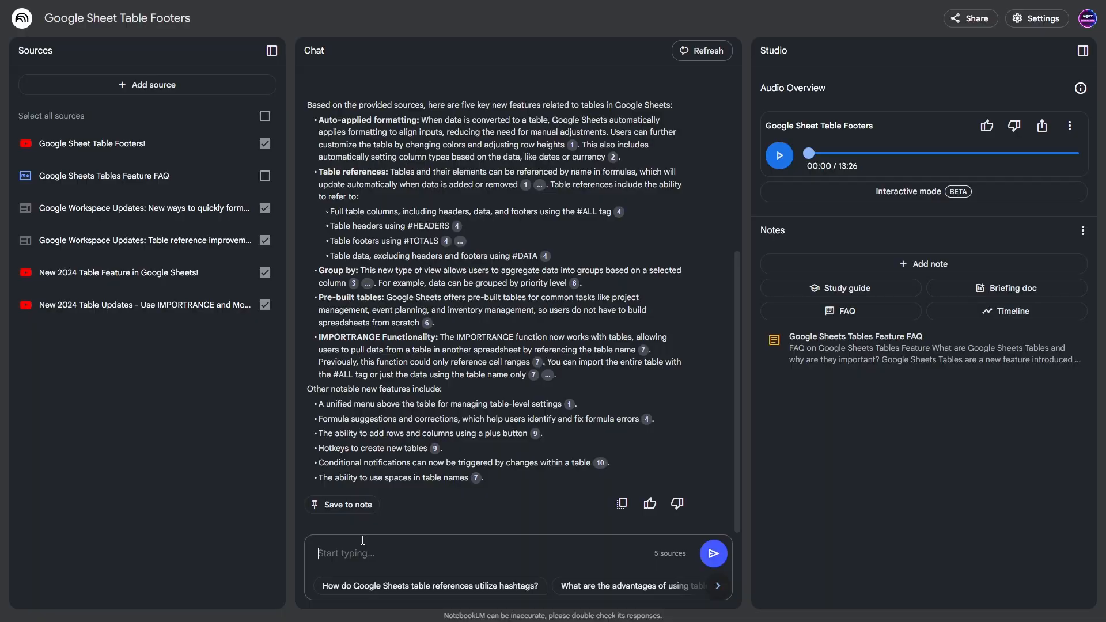
Step: Read the chat answer, open citation 1 of its table references point, and examine the cited article and its source guide
scroll(346, 346, "up", 3)
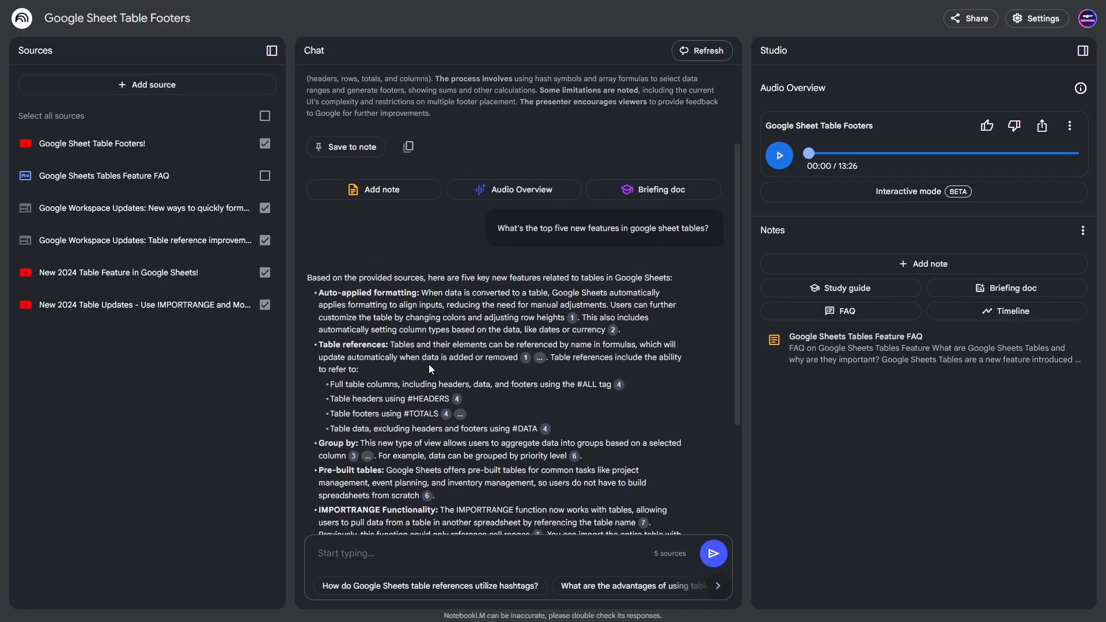
scroll(345, 282, "down", 2)
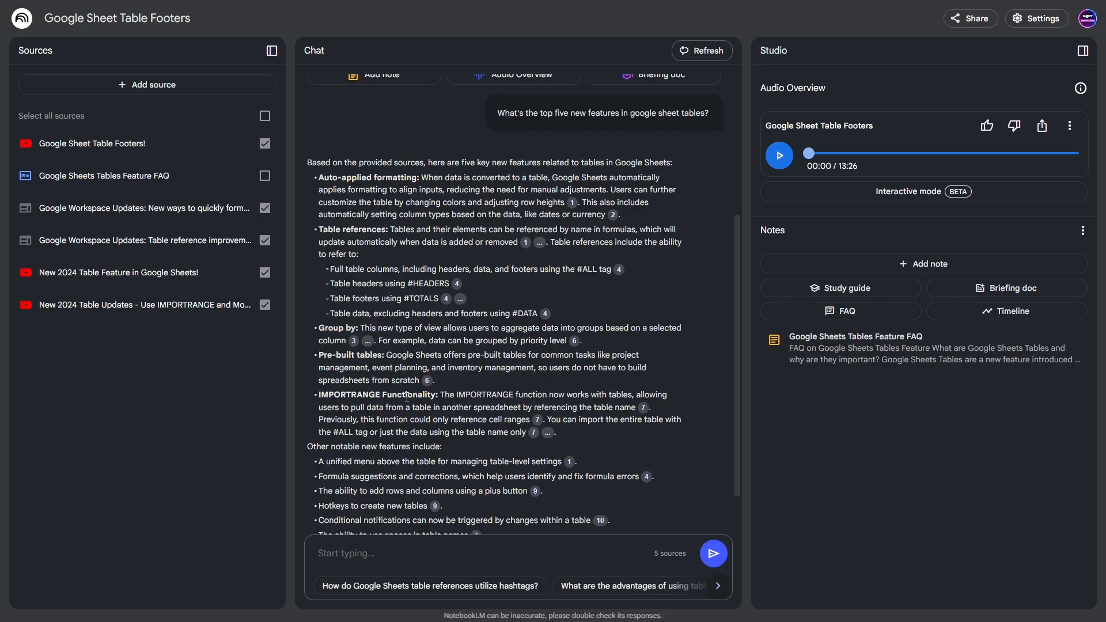
scroll(407, 396, "down", 1)
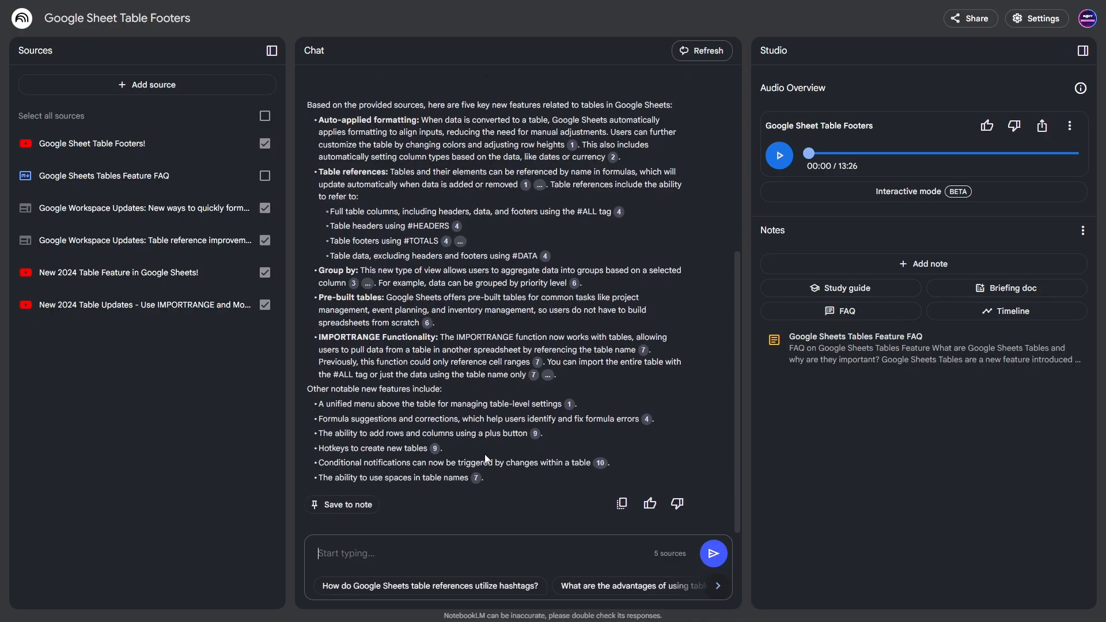
scroll(443, 465, "up", 3)
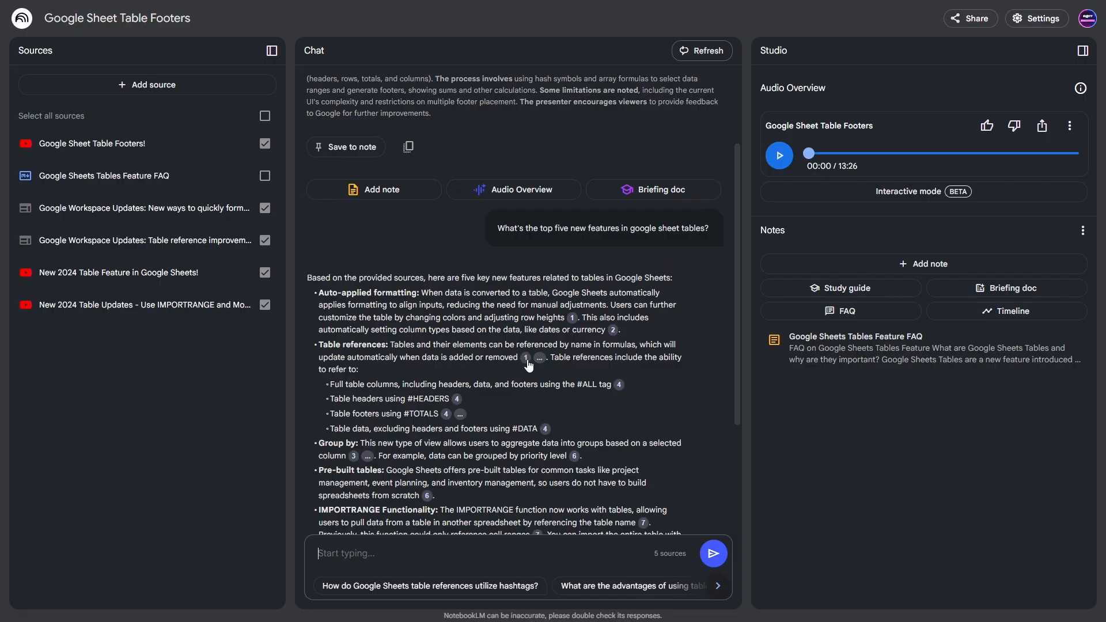
mouse_move(458, 401)
scroll(526, 305, "down", 1)
left_click(526, 306)
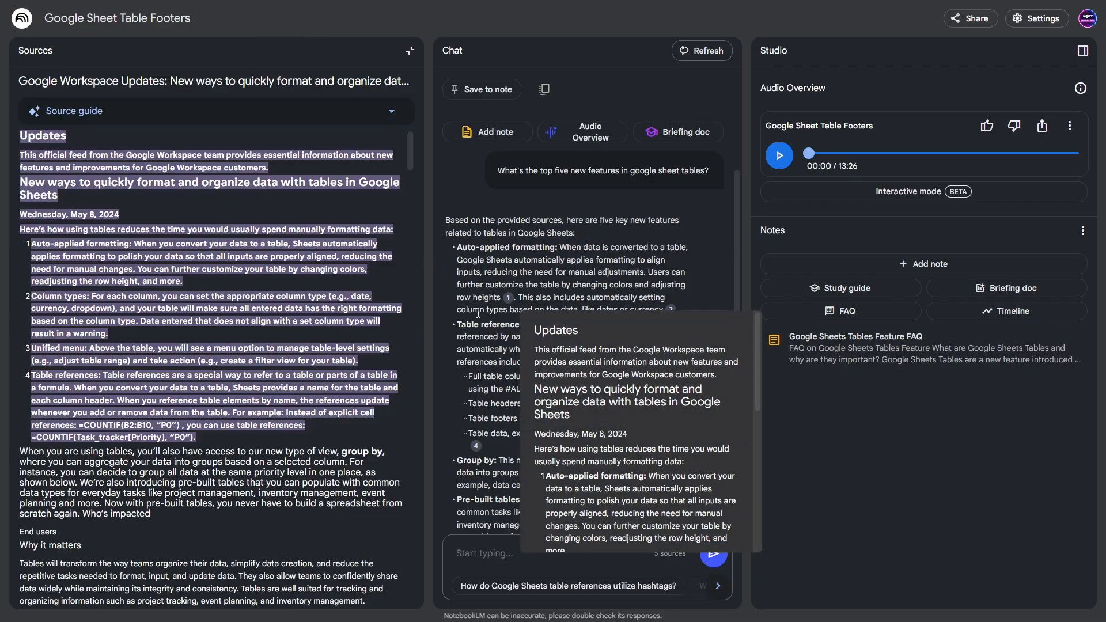
scroll(163, 429, "down", 10)
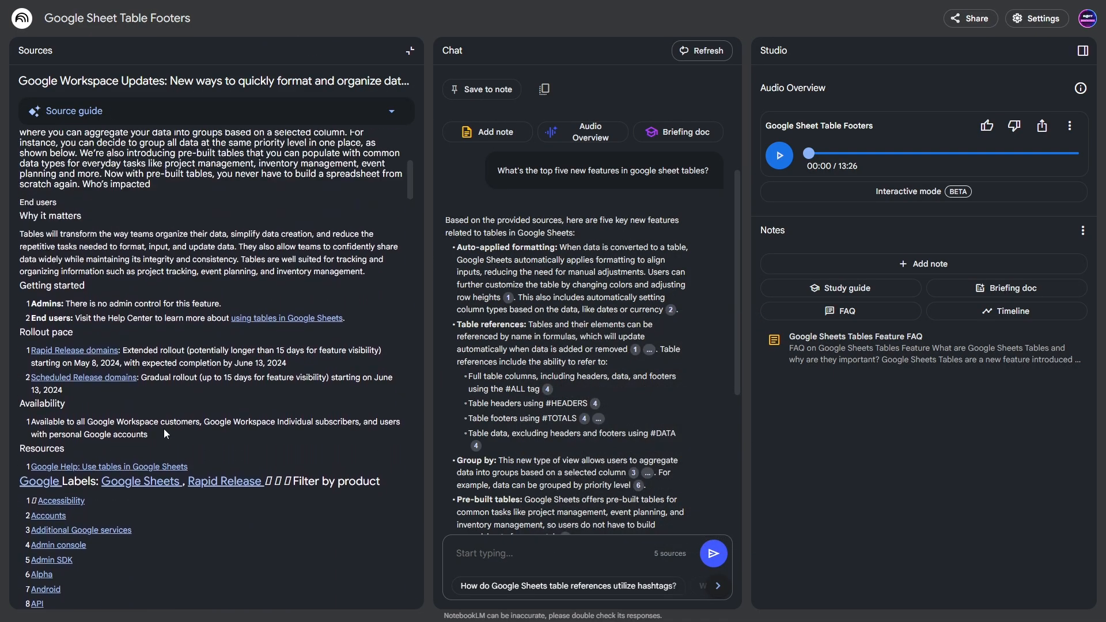
scroll(137, 468, "up", 10)
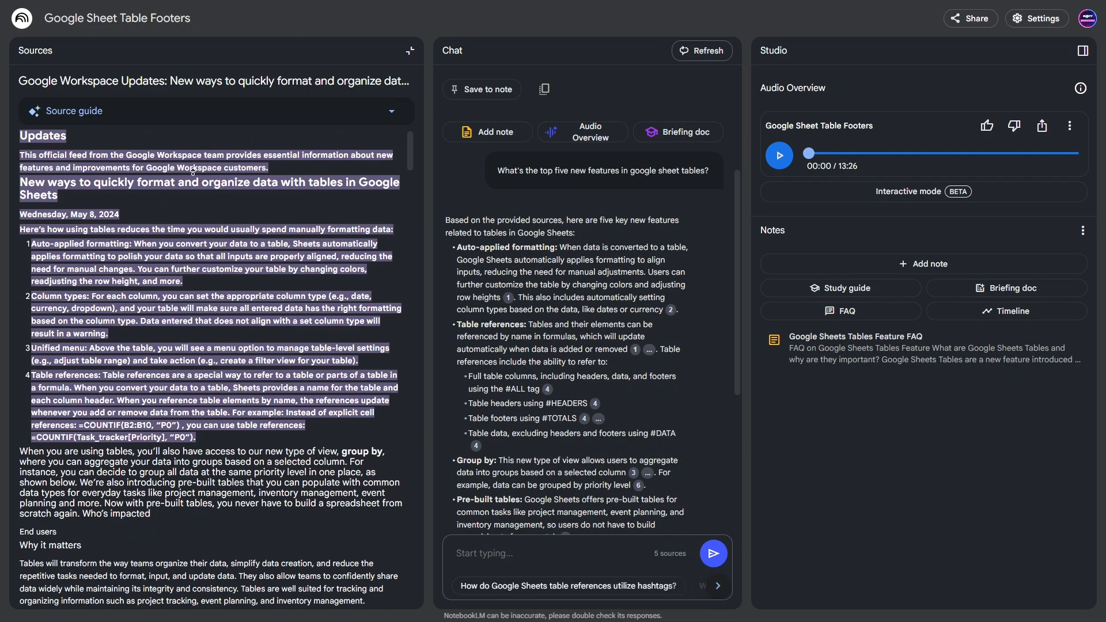
left_click(395, 110)
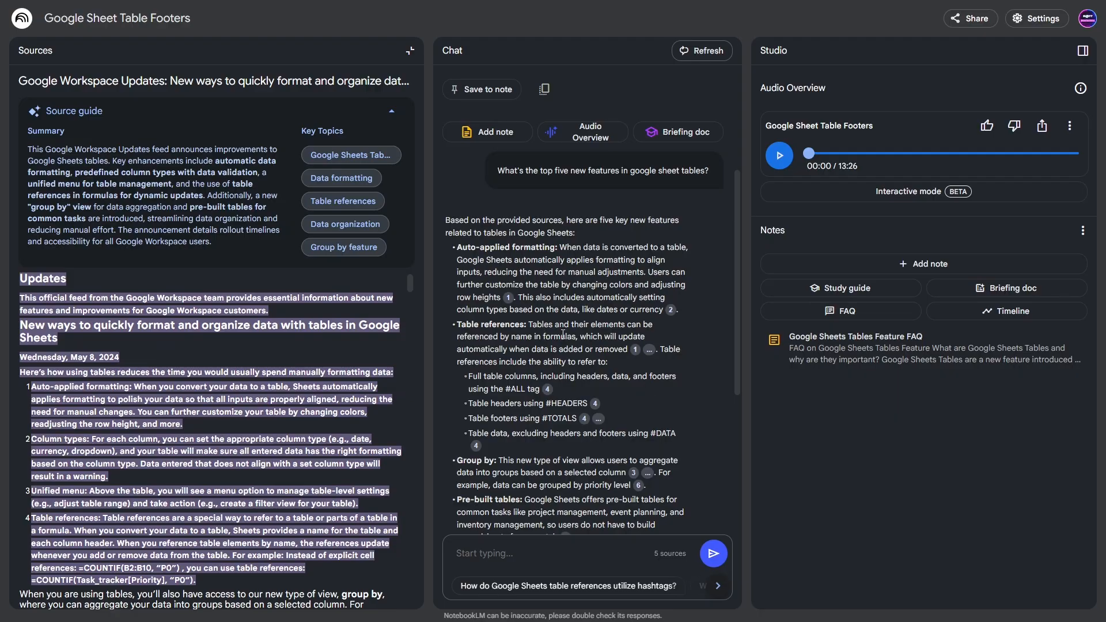
Step: Open citation 2 of the auto-applied formatting point, examine the cited video transcript, close the source and review the full answer
left_click(668, 313)
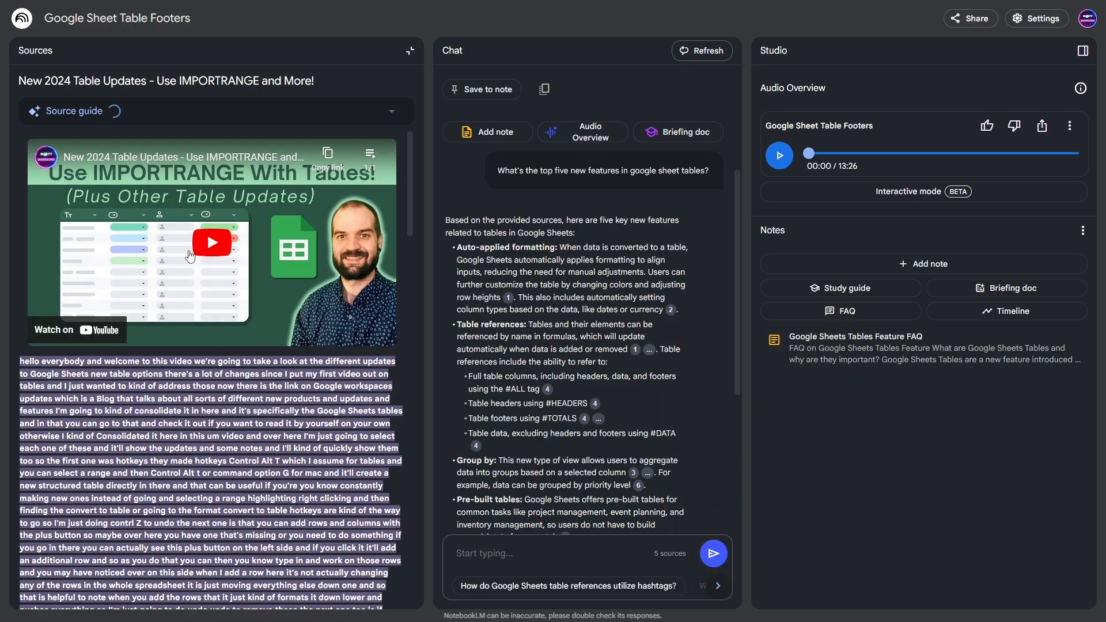
scroll(86, 415, "down", 8)
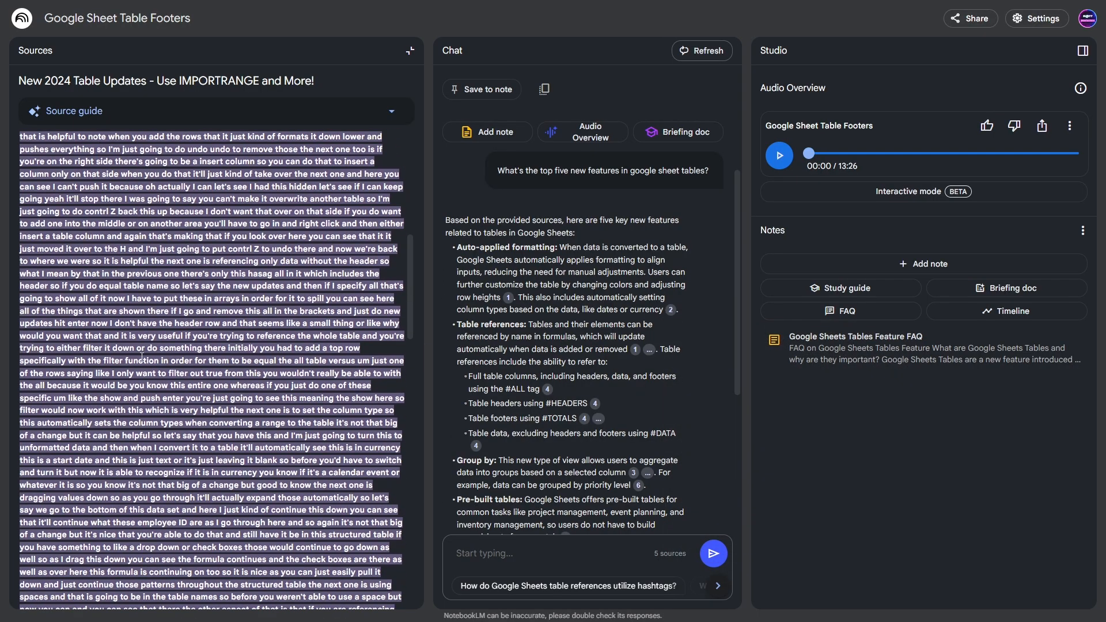
left_click(410, 51)
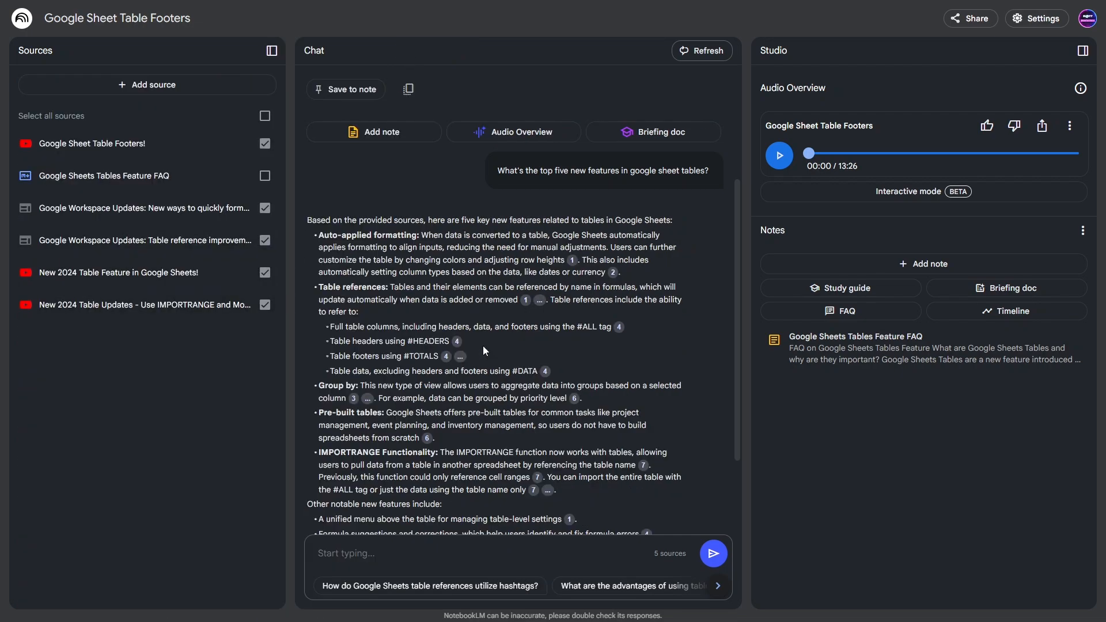
scroll(470, 354, "down", 3)
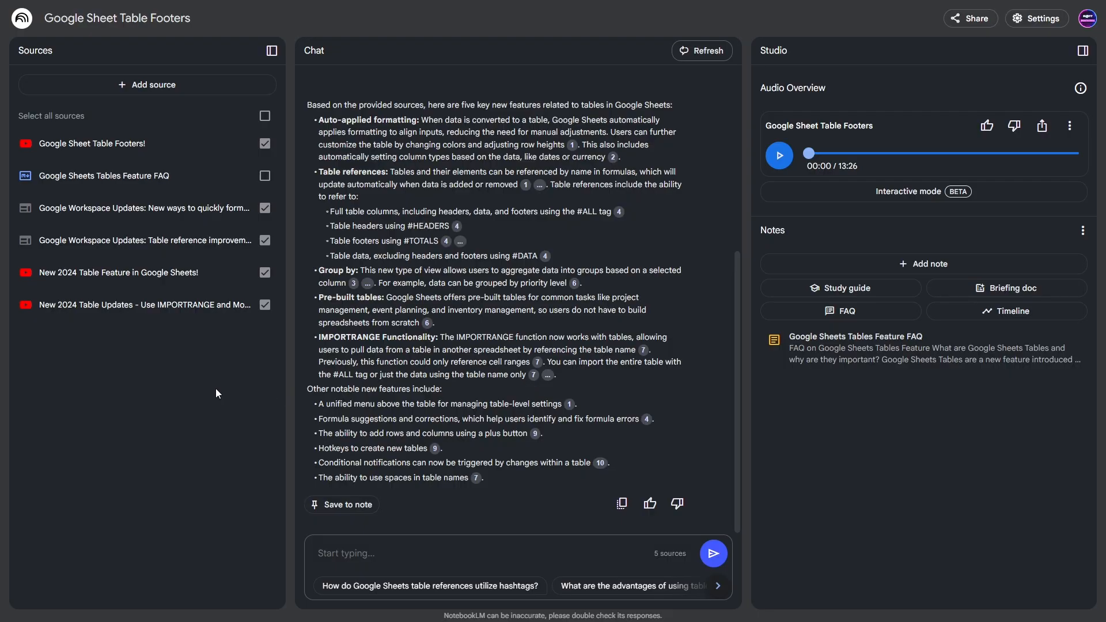
scroll(411, 413, "up", 5)
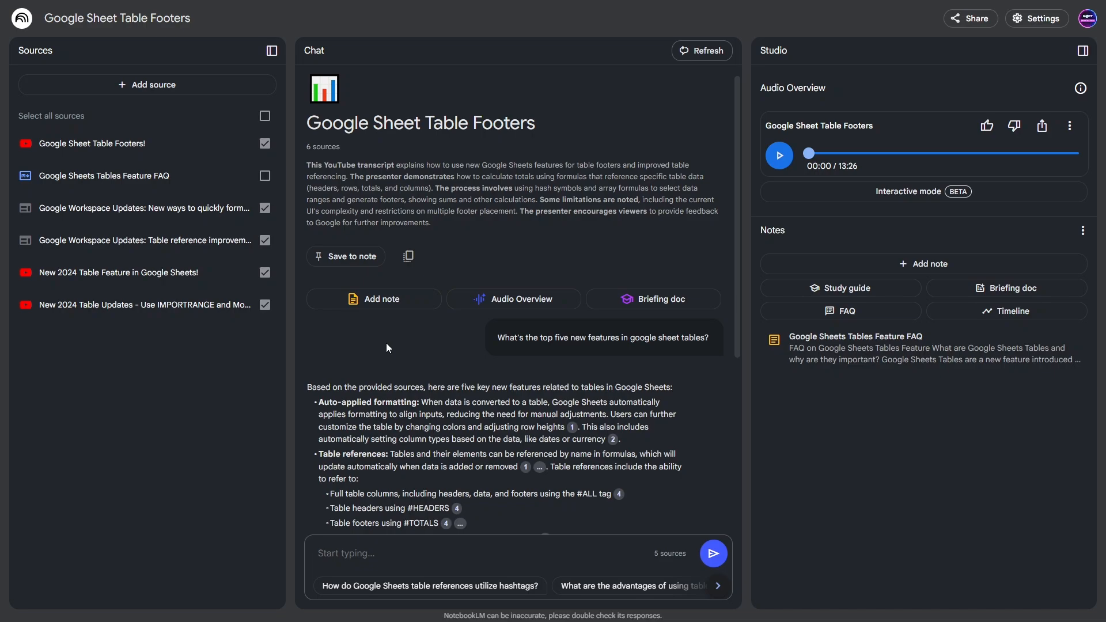
Step: Generate a study guide note from the selected sources of the Google Sheet Table Footers notebook
scroll(405, 445, "down", 1)
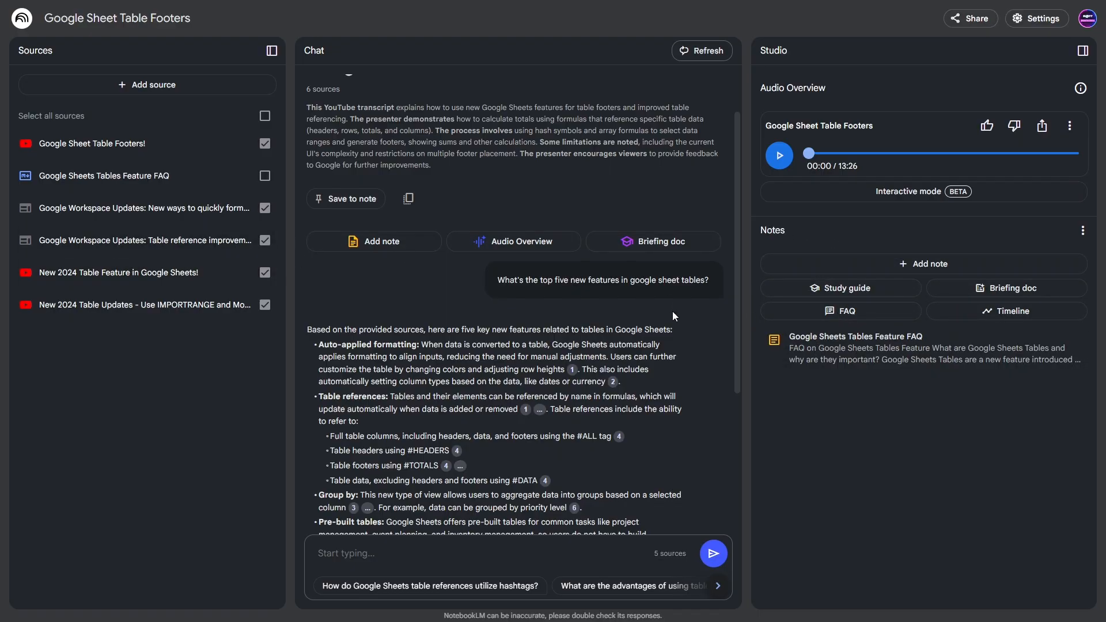
left_click(833, 291)
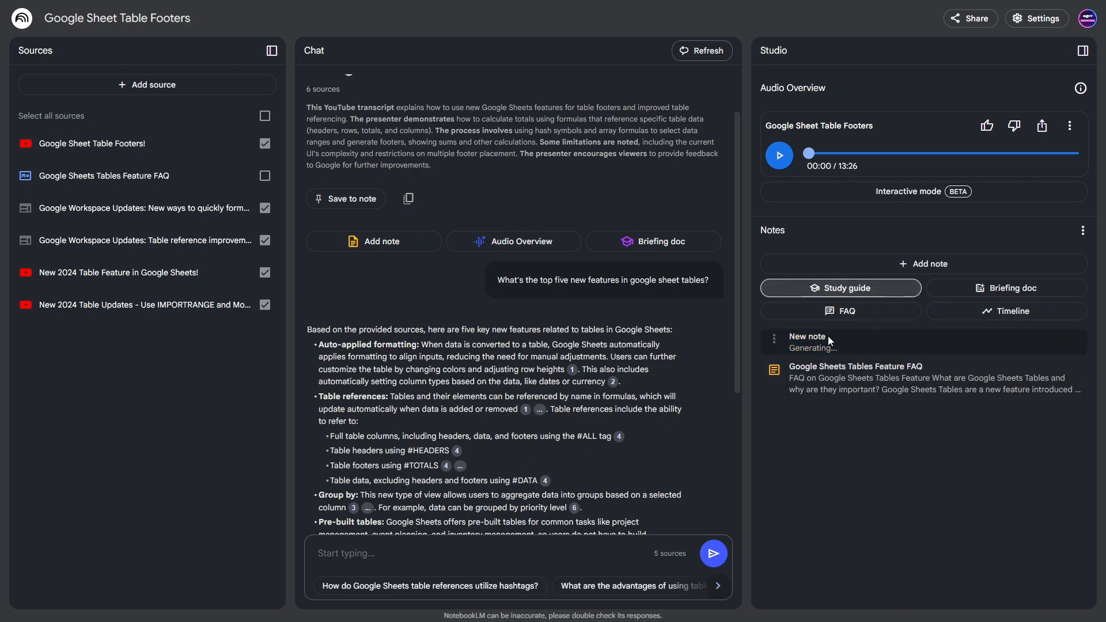
Step: Open the Google Sheets Tables Feature FAQ note, examine its questions on tables, references and grouping, and close it
left_click(821, 383)
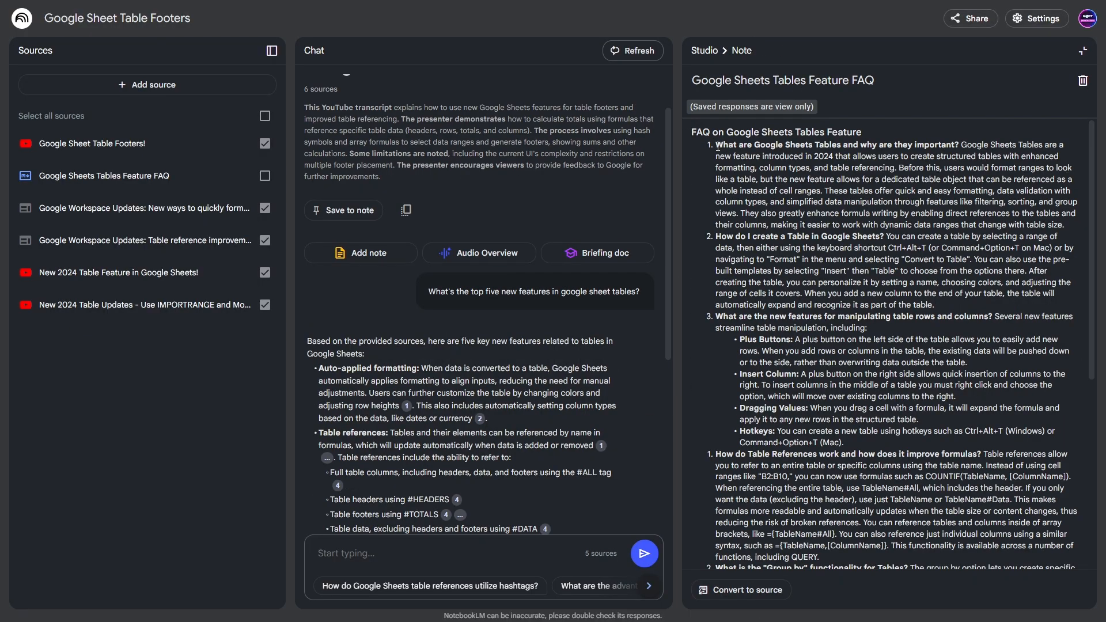
left_click_drag(716, 145, 765, 146)
left_click_drag(719, 237, 891, 238)
left_click(790, 247)
left_click_drag(717, 316, 868, 317)
scroll(752, 242, "down", 2)
scroll(809, 320, "down", 1)
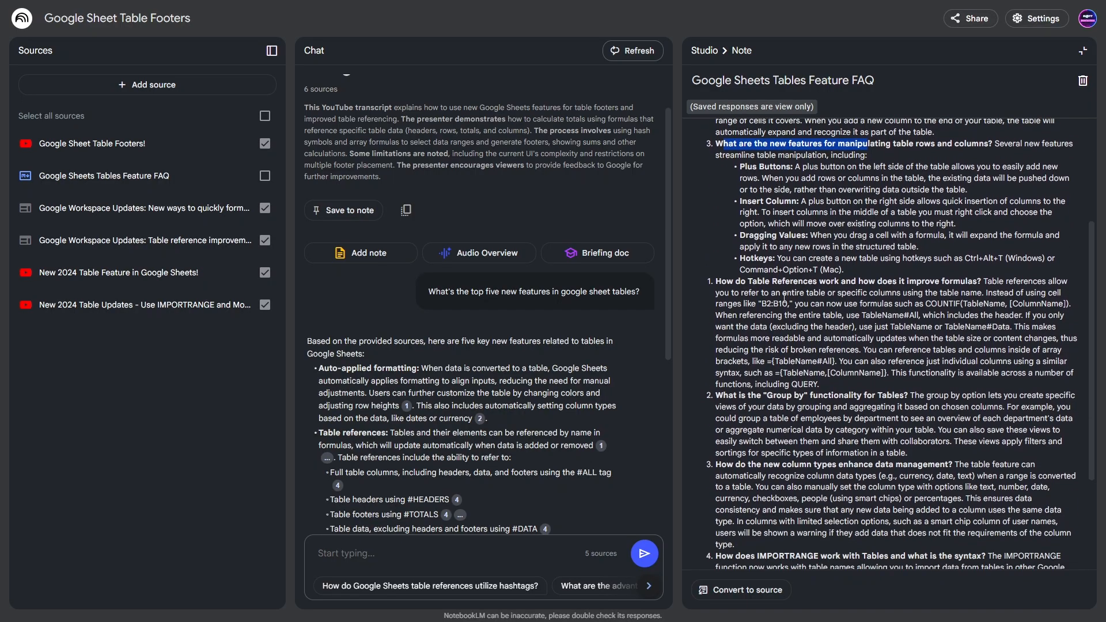
left_click_drag(716, 397, 861, 397)
scroll(806, 359, "down", 3)
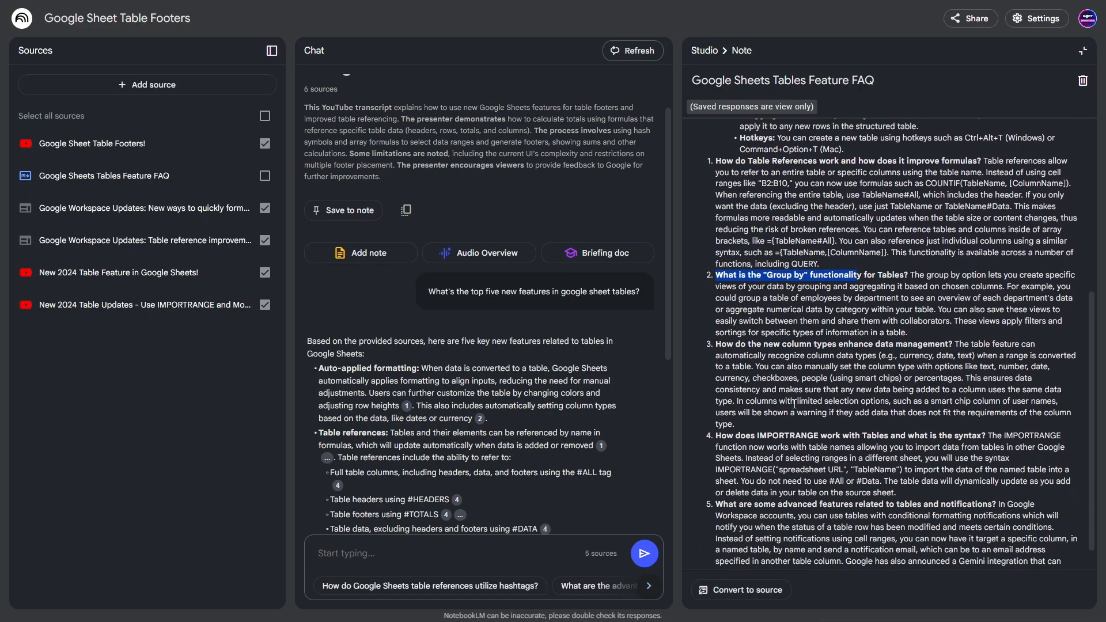
scroll(805, 358, "up", 10)
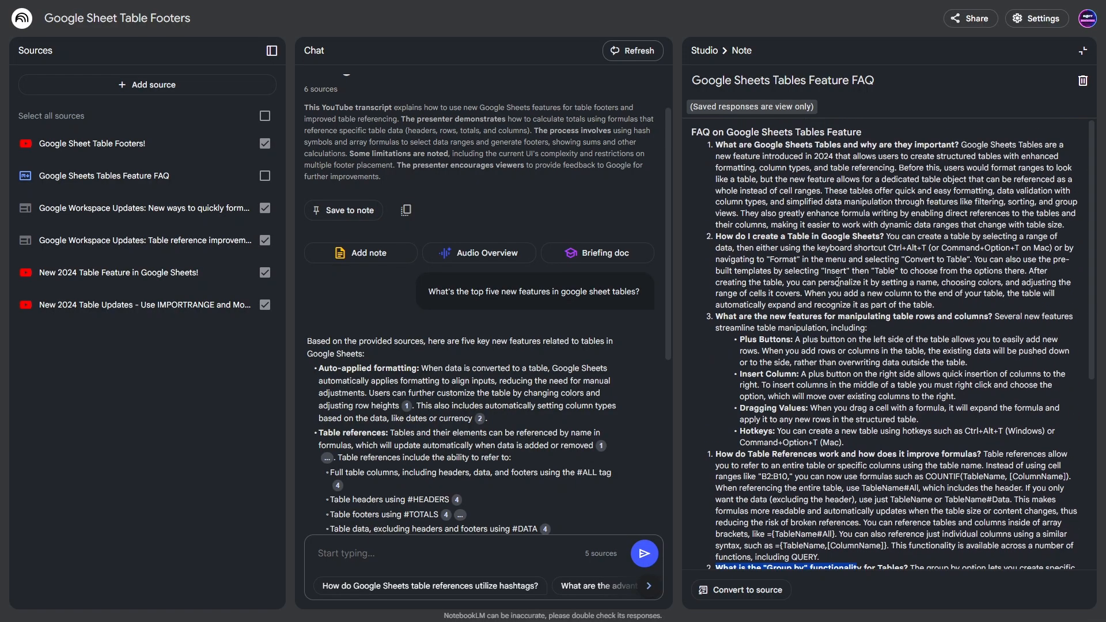
left_click(1081, 53)
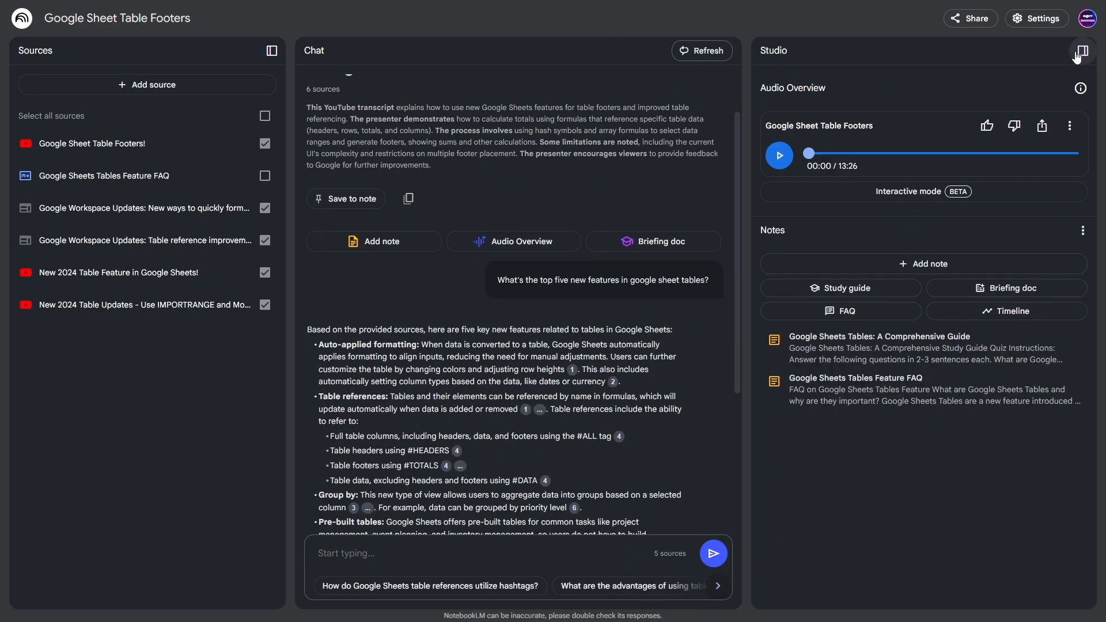
Step: Open the Google Sheets Tables: A Comprehensive Guide note, compare the first two quiz questions with the answer key, and close it
left_click(836, 352)
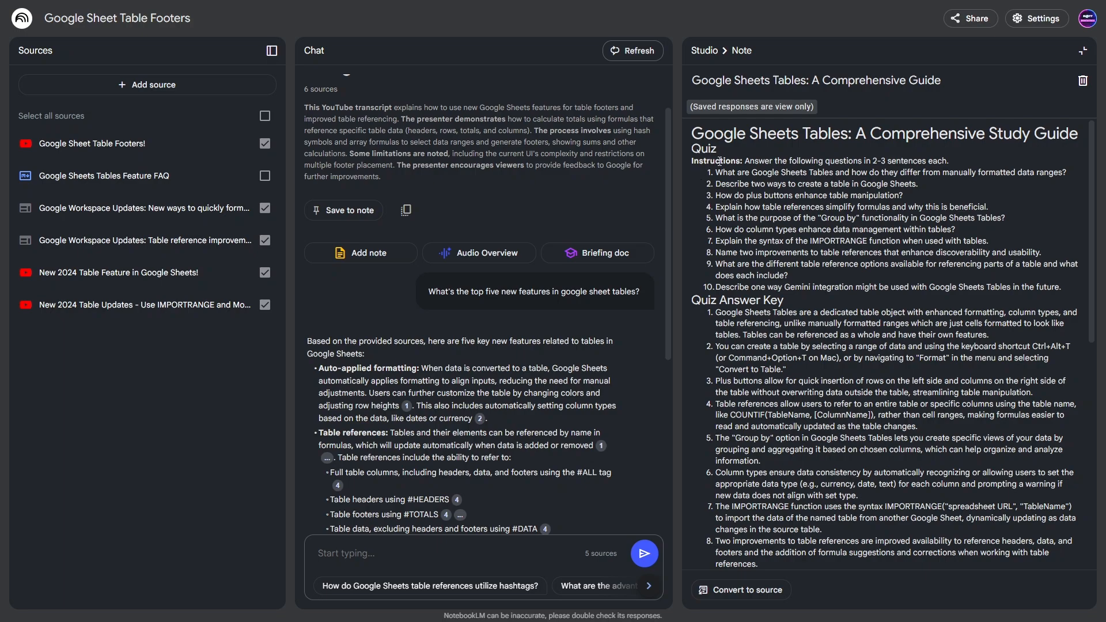
left_click_drag(703, 161, 813, 162)
left_click(702, 174)
left_click_drag(719, 174, 1065, 172)
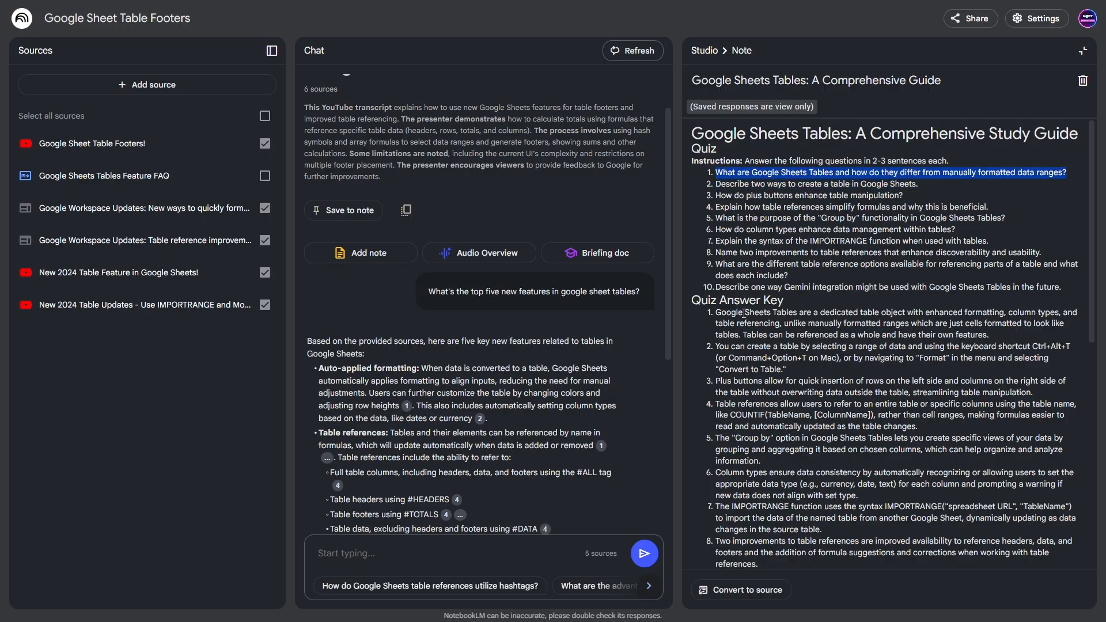
left_click_drag(717, 312, 1007, 334)
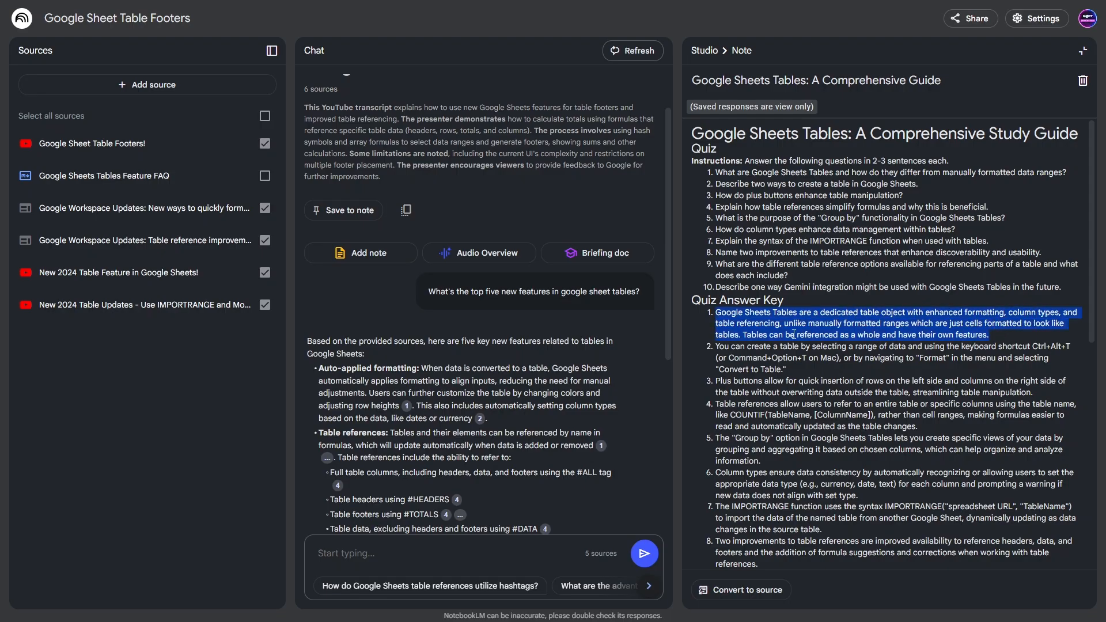
left_click_drag(722, 184, 919, 184)
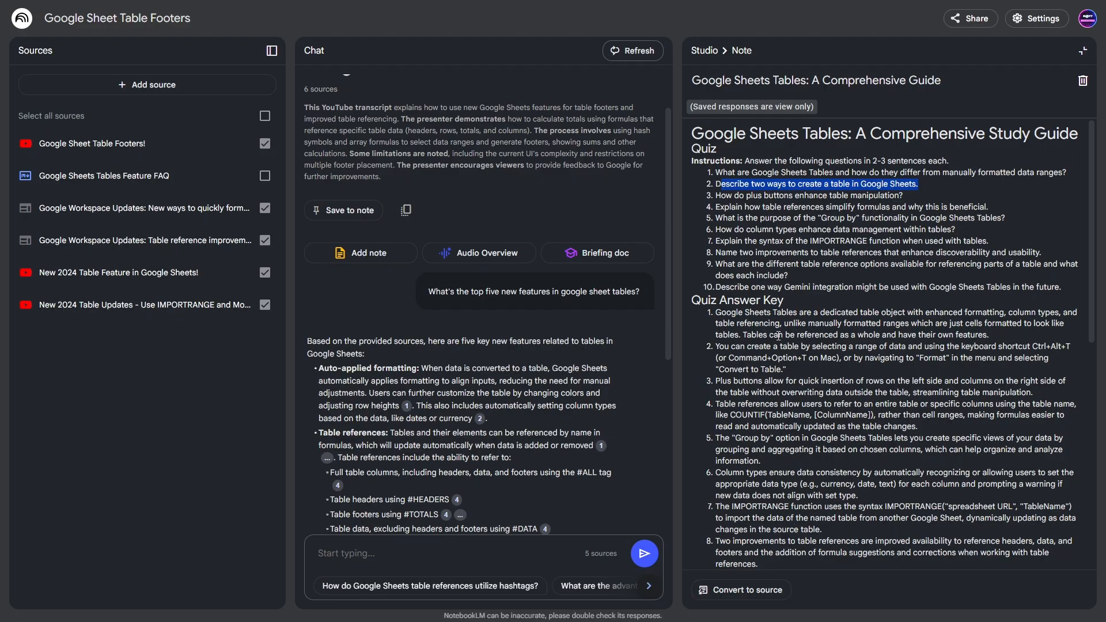
left_click_drag(717, 348, 846, 372)
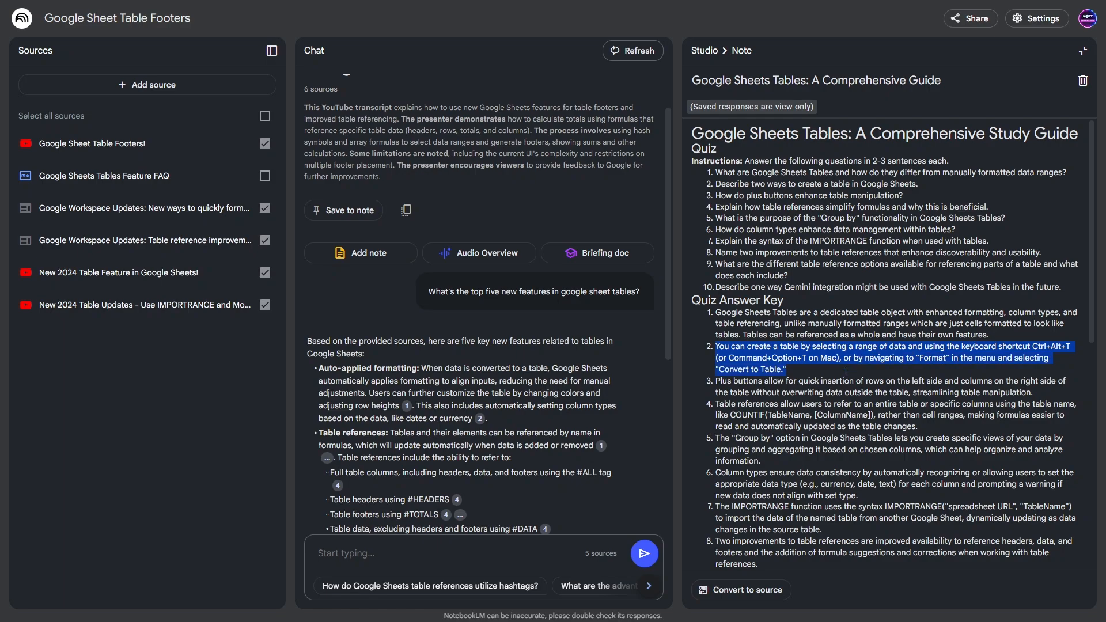
left_click(828, 375)
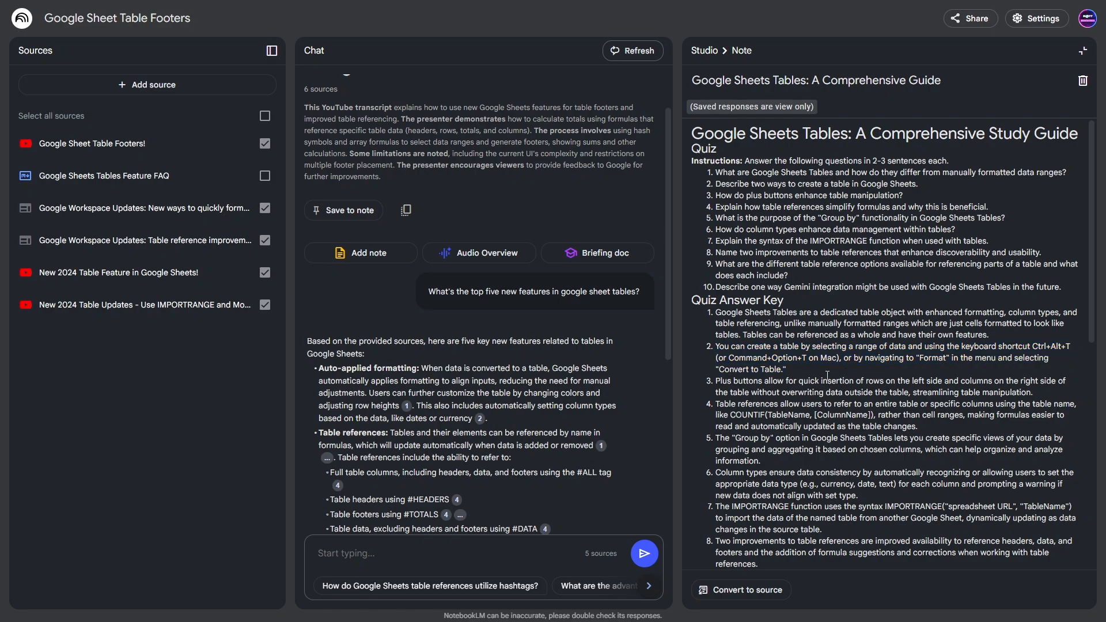
left_click(1083, 51)
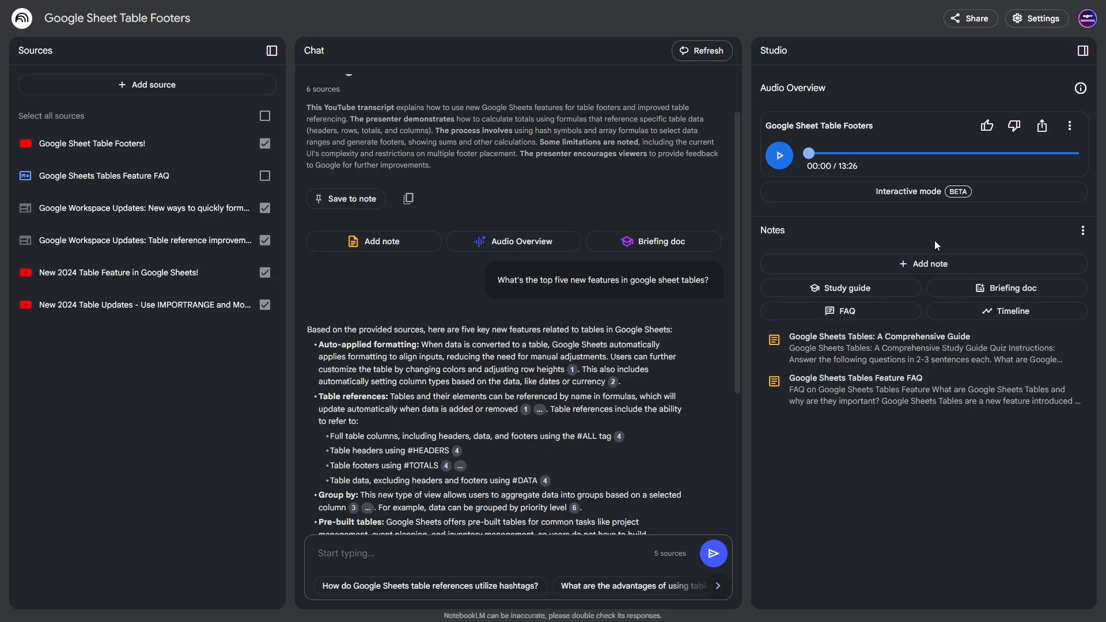
Step: Generate a briefing doc note from the selected sources
left_click(974, 288)
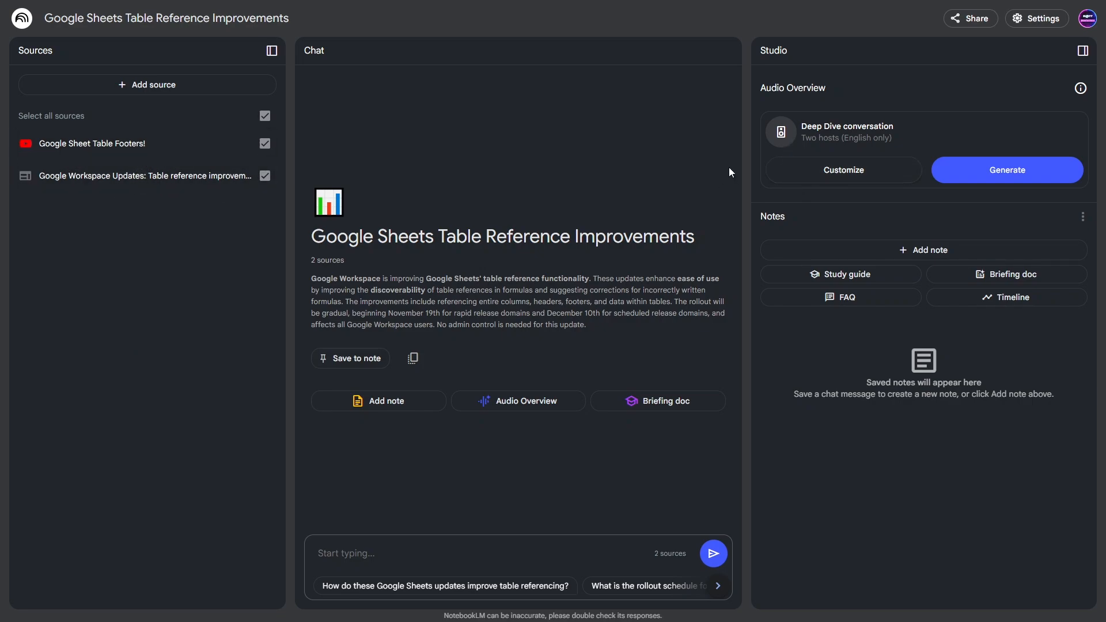
Step: In the Google Sheets Table Reference Improvements notebook, examine the Deep Dive conversation entry and the information on Audio Overviews
left_click_drag(812, 130, 875, 129)
mouse_move(1081, 88)
scroll(899, 196, "down", 1)
scroll(911, 240, "up", 1)
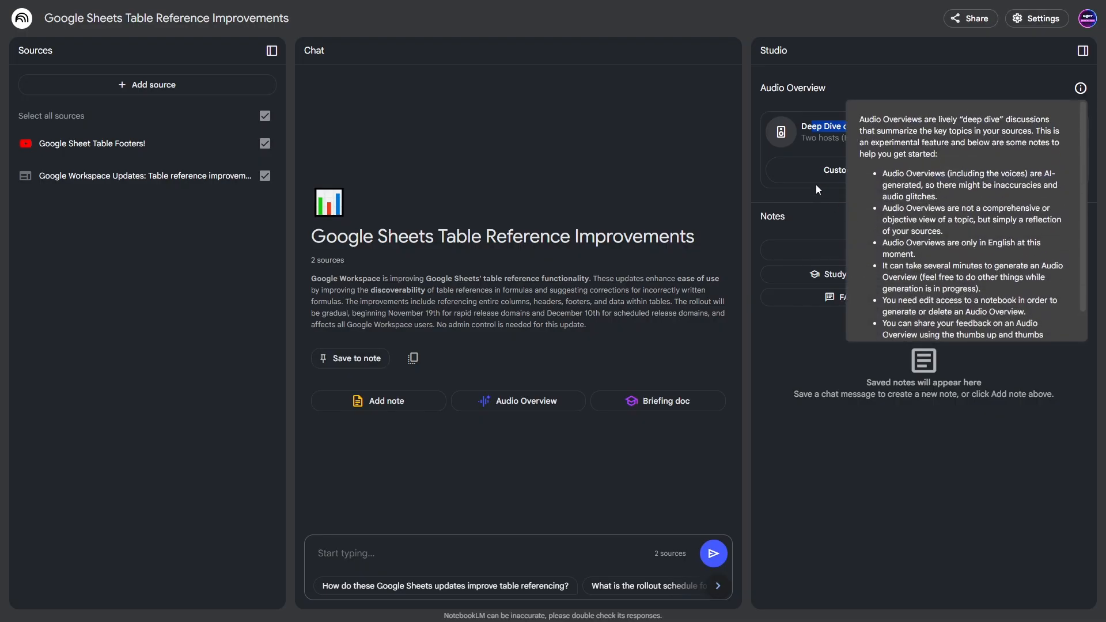
left_click(806, 143)
Step: Generate a customized audio overview focused on "What are the recent changes with Google Sheets Tables, what are some new additions that should be added?"
left_click(818, 171)
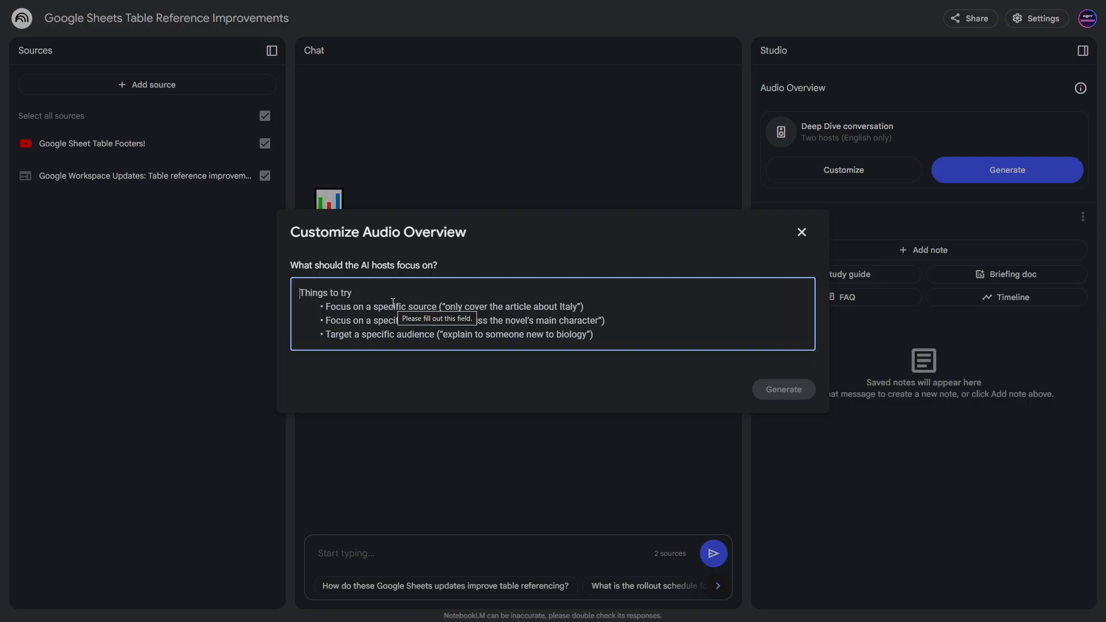
type("What are the ")
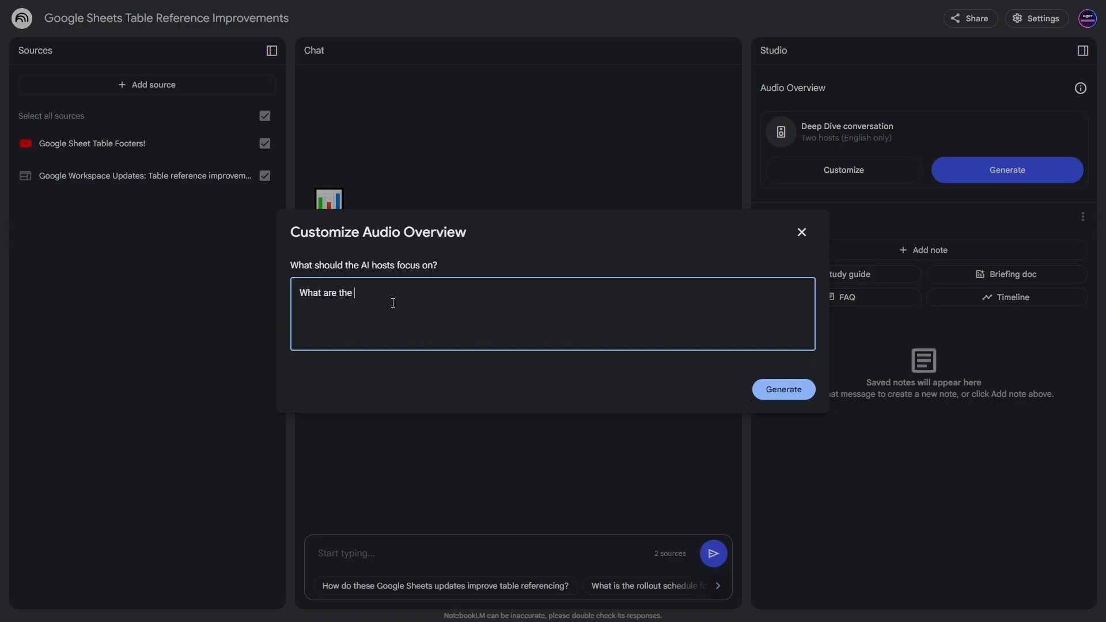
type("recent changes with Google Sheets Ta")
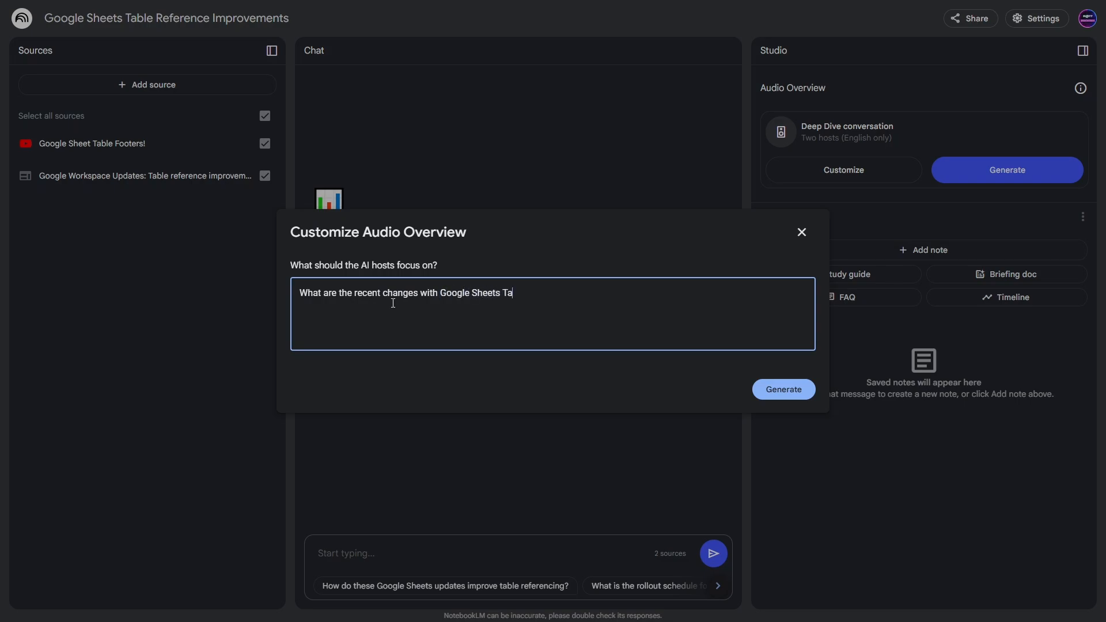
type("blss, what are some new additionsd")
key("BackSpace")
key("BackSpace")
type("s tha")
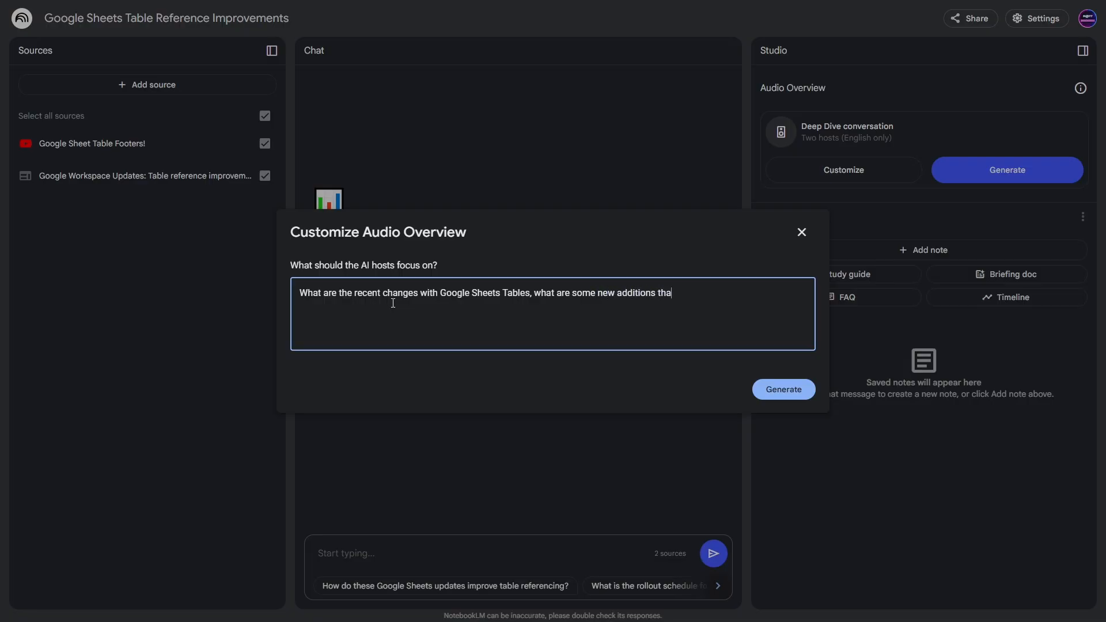
type("t should be added?")
left_click(761, 395)
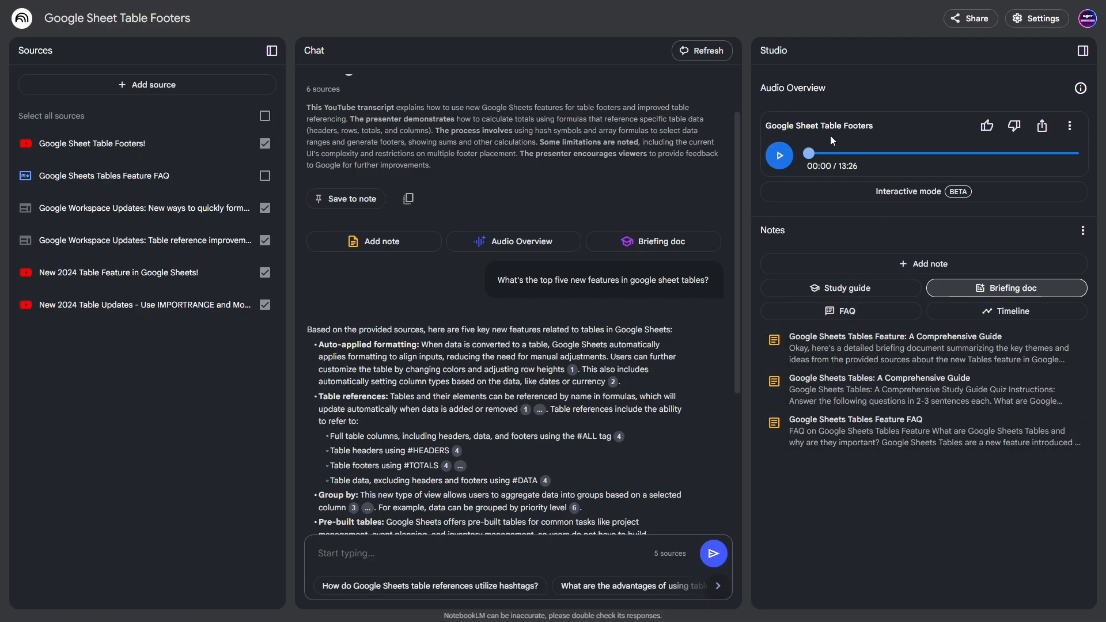
Step: In the Google Sheet Table Footers notebook, play the audio overview up to about 03:58 and pause it
scroll(471, 465, "down", 3)
scroll(495, 345, "up", 5)
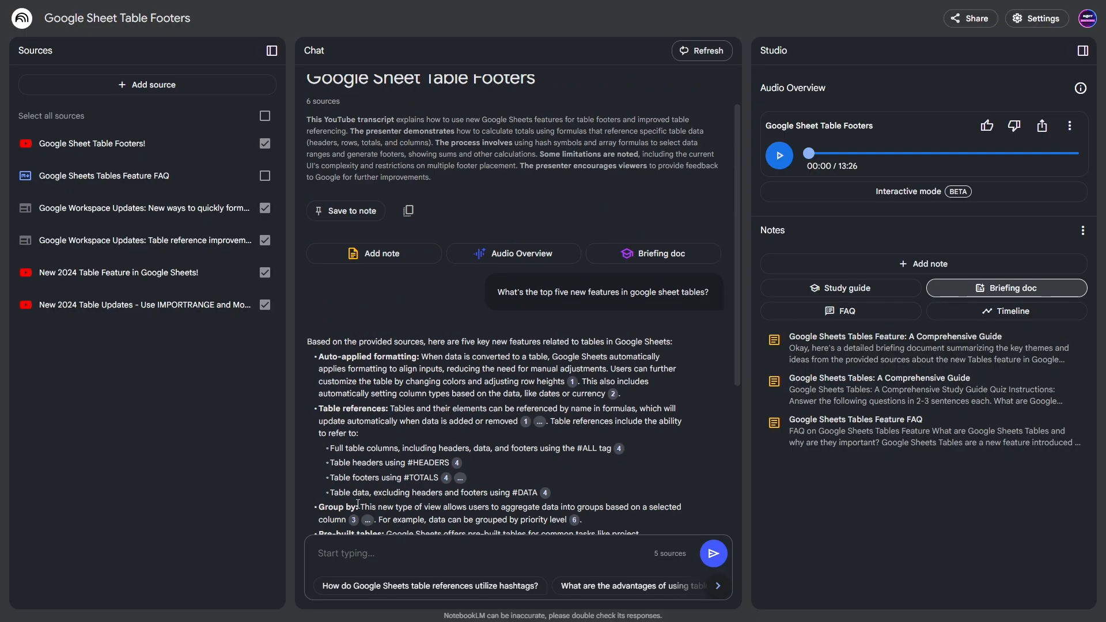
left_click(775, 164)
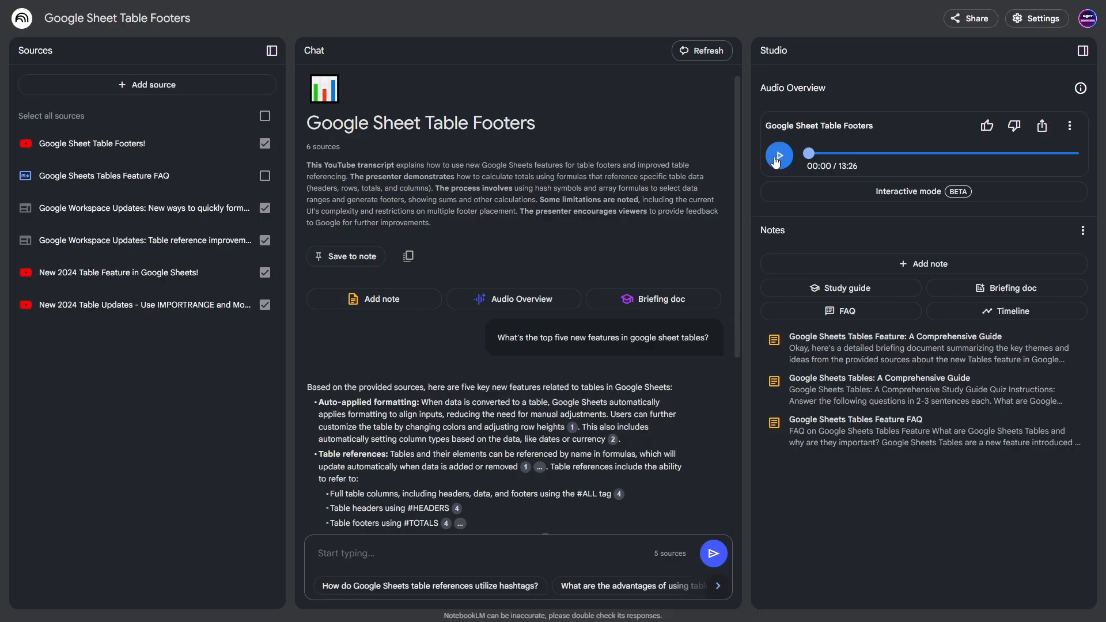
left_click(778, 157)
left_click(776, 161)
left_click(776, 161)
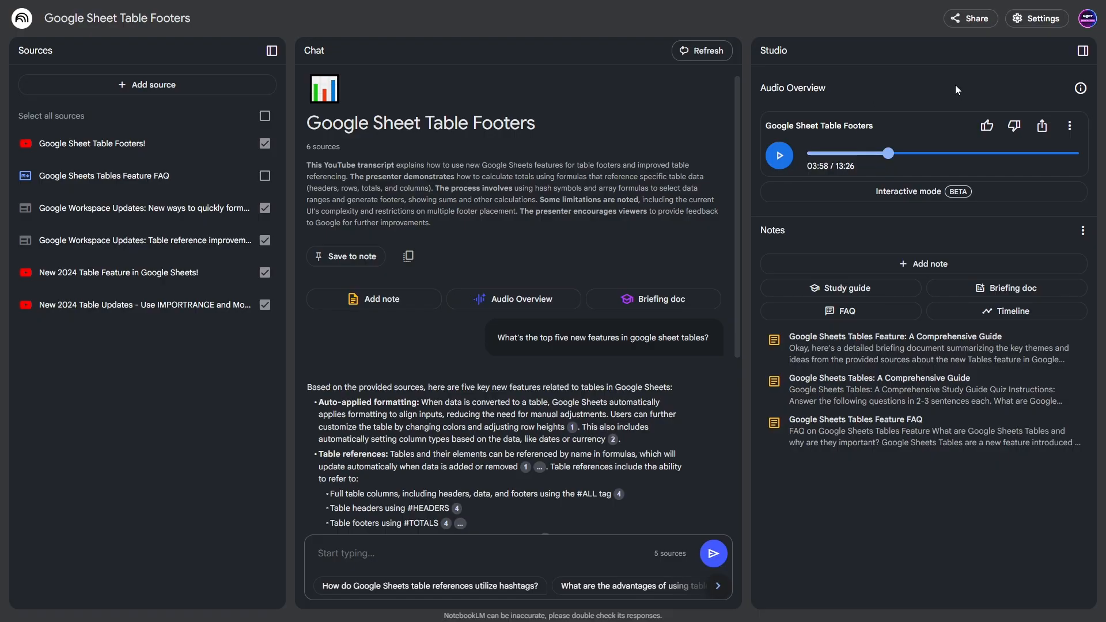
Step: Toggle the audio overview's public access off and on again, copy its share link and close the sharing settings
left_click(1047, 125)
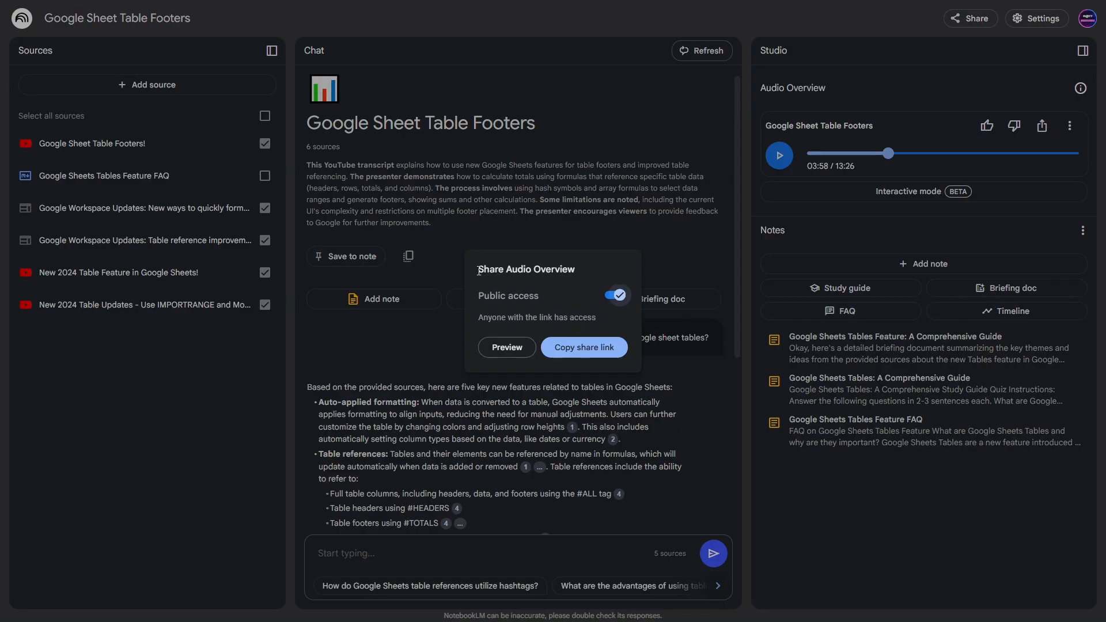
left_click(612, 295)
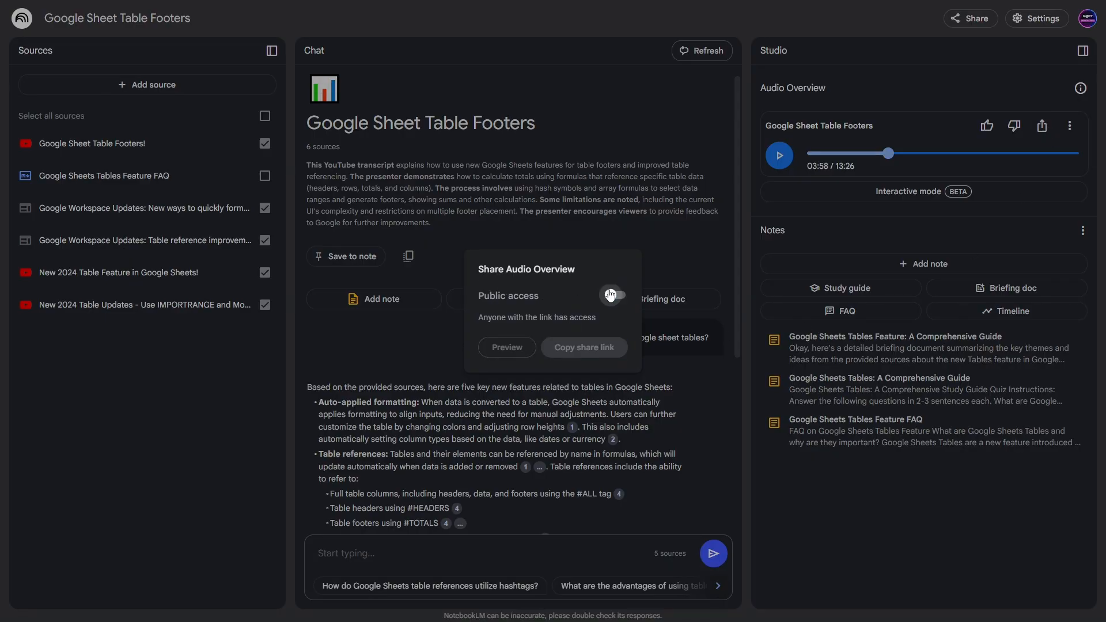
left_click(610, 295)
left_click(582, 348)
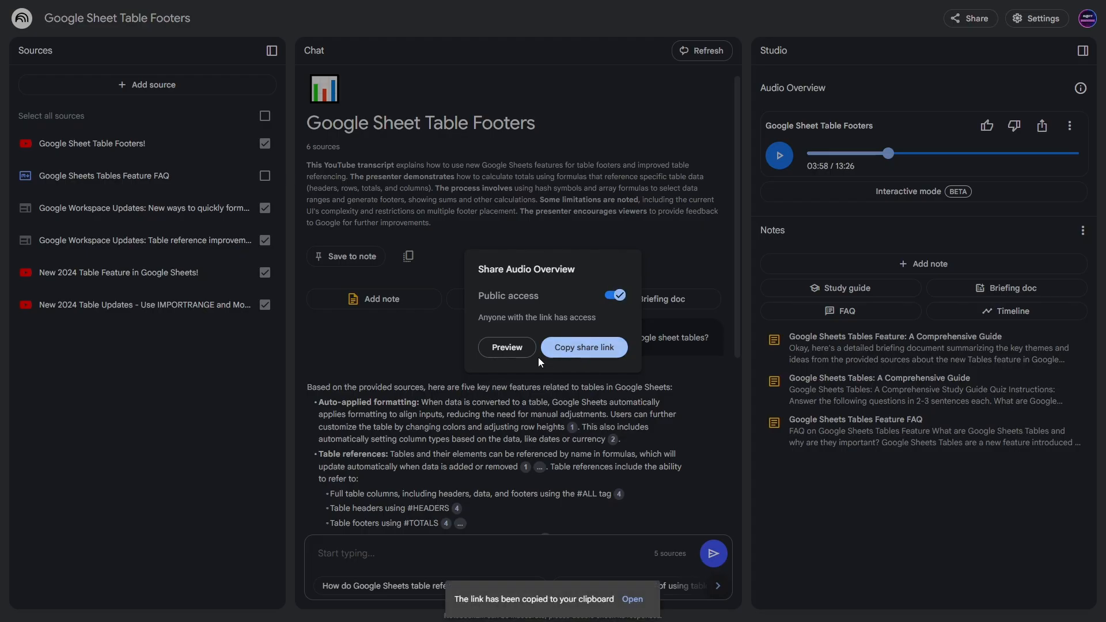
left_click(429, 392)
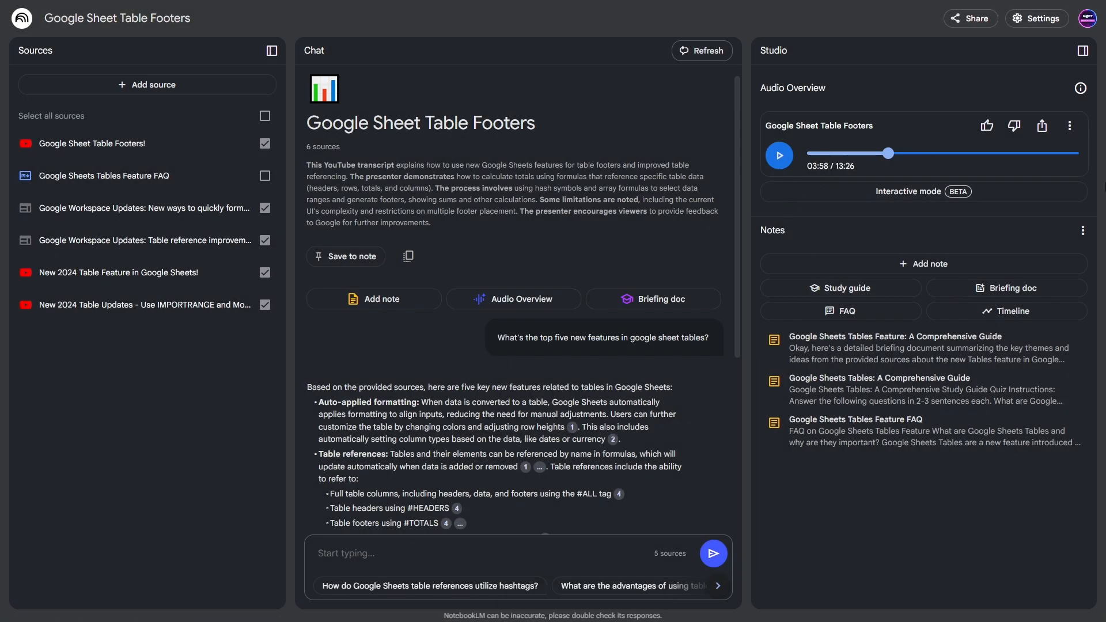
Step: Check the audio overview's additional options, including its playback speeds, and leave without choosing one
left_click(1070, 125)
mouse_move(974, 159)
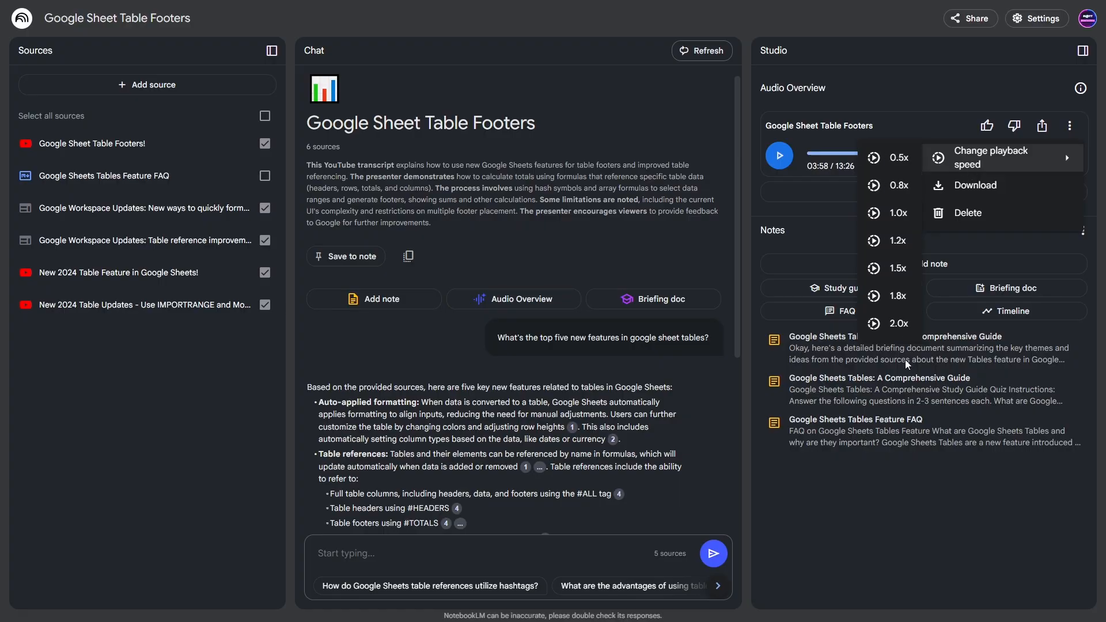
left_click(520, 193)
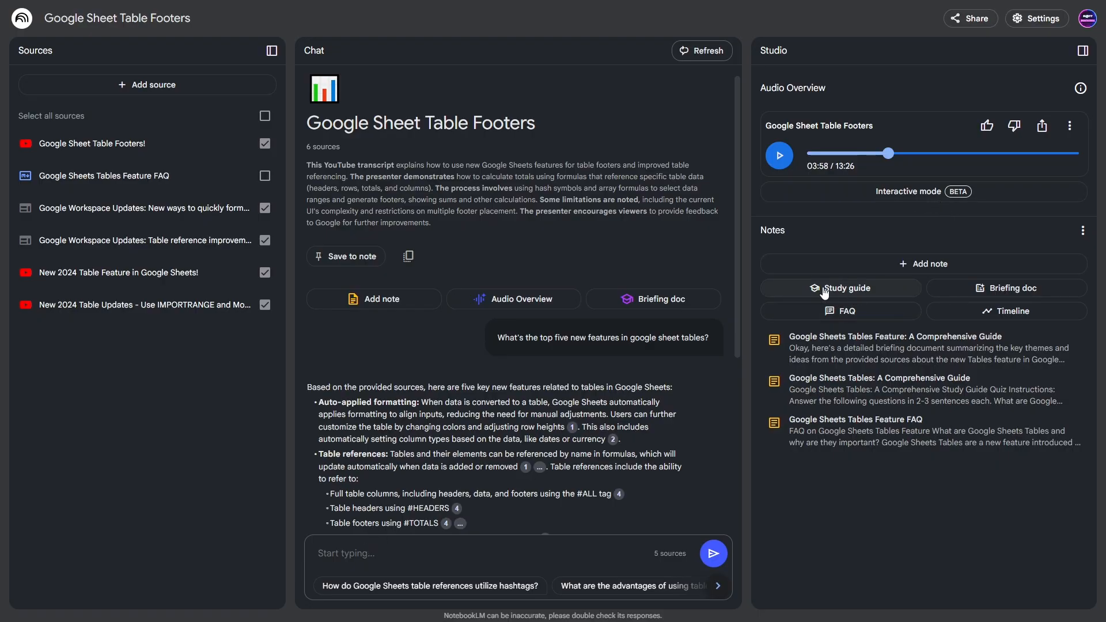
Step: Generate a timeline note from the selected sources, open it and examine its dated events and cast of characters
left_click(998, 311)
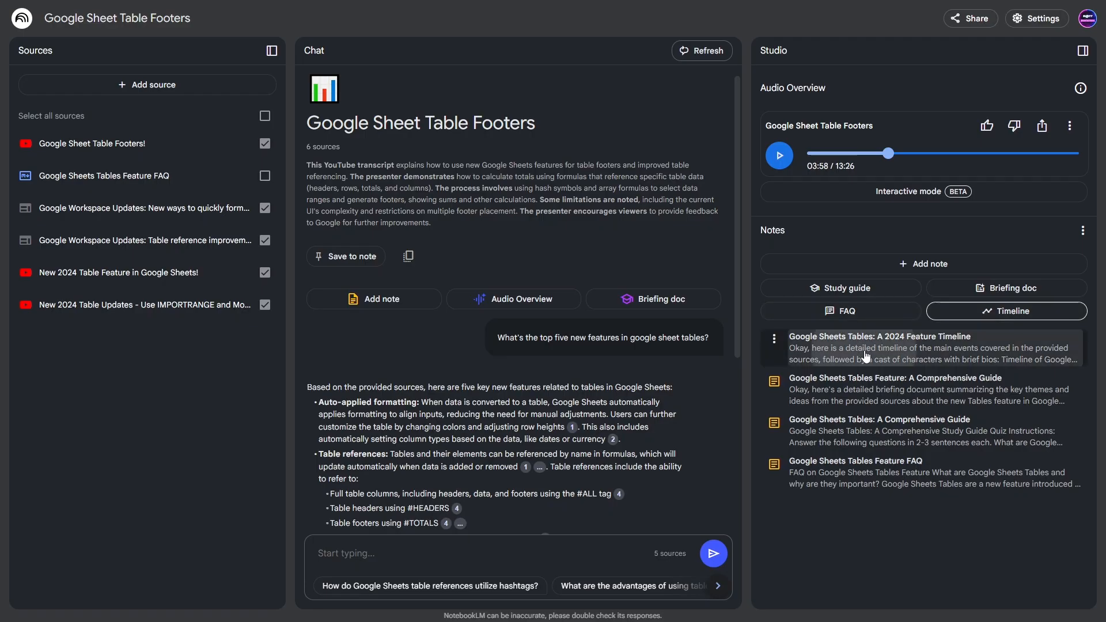
left_click(847, 345)
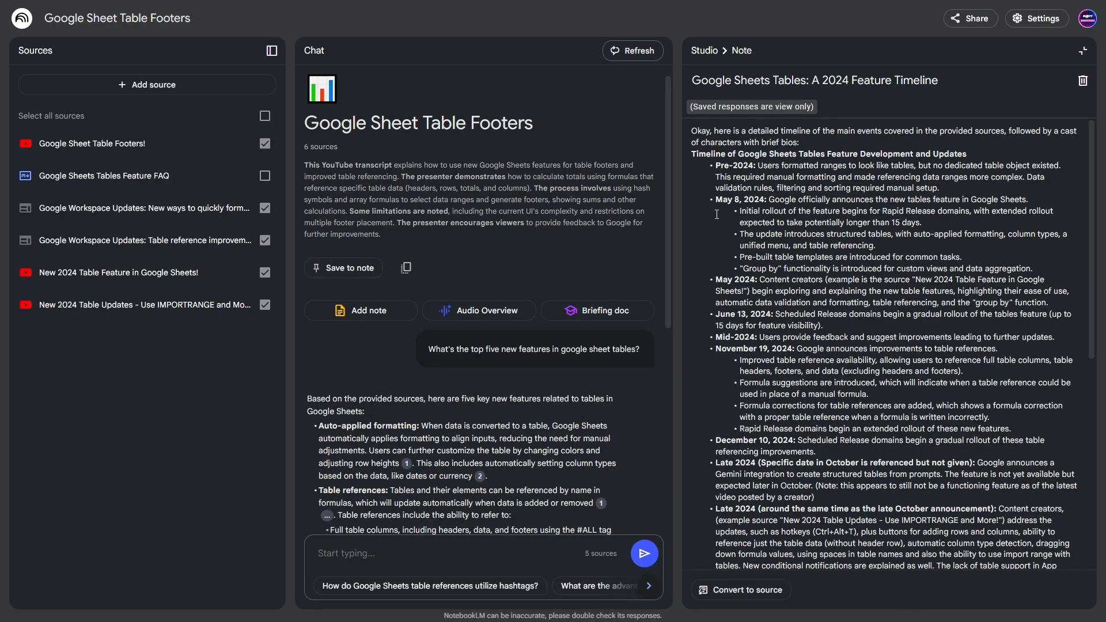
left_click_drag(716, 166, 1003, 267)
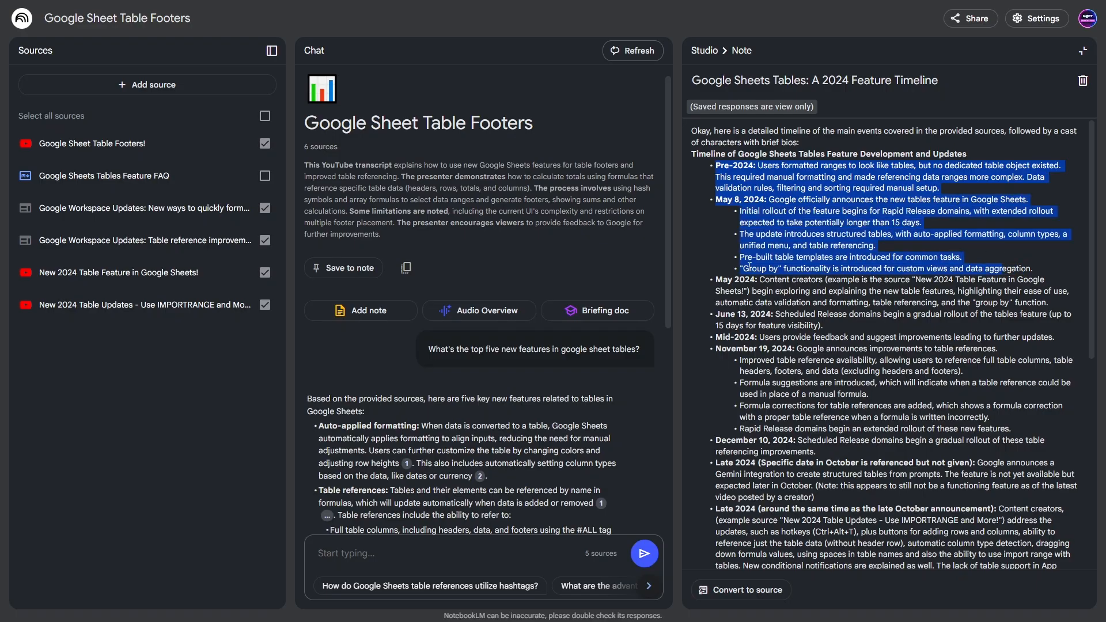
triple_click(885, 284)
scroll(810, 324, "down", 3)
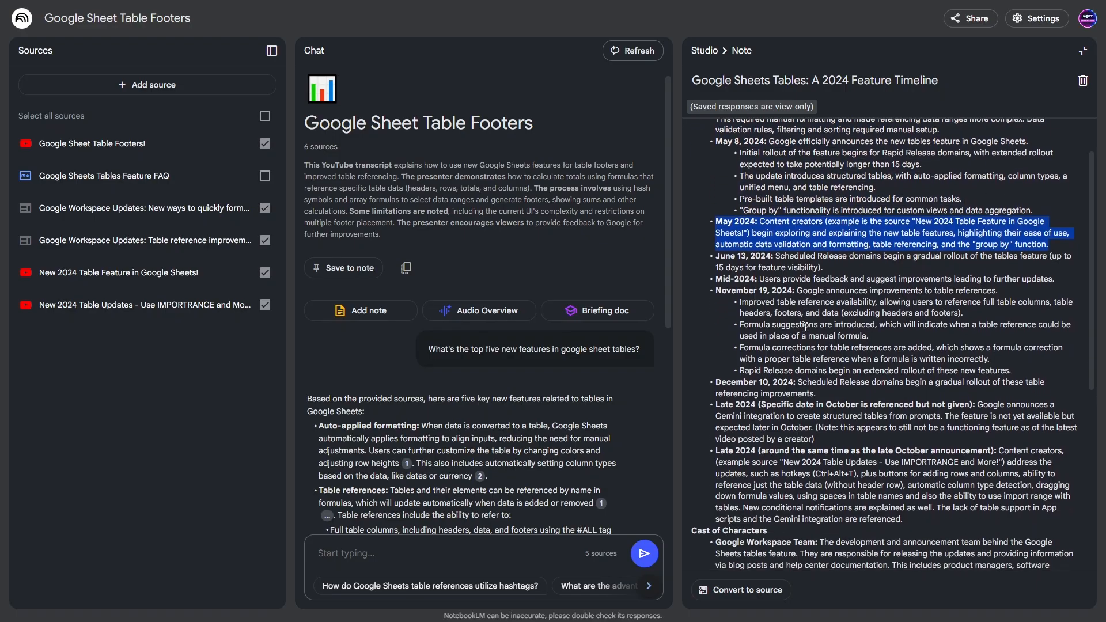
scroll(805, 326, "down", 2)
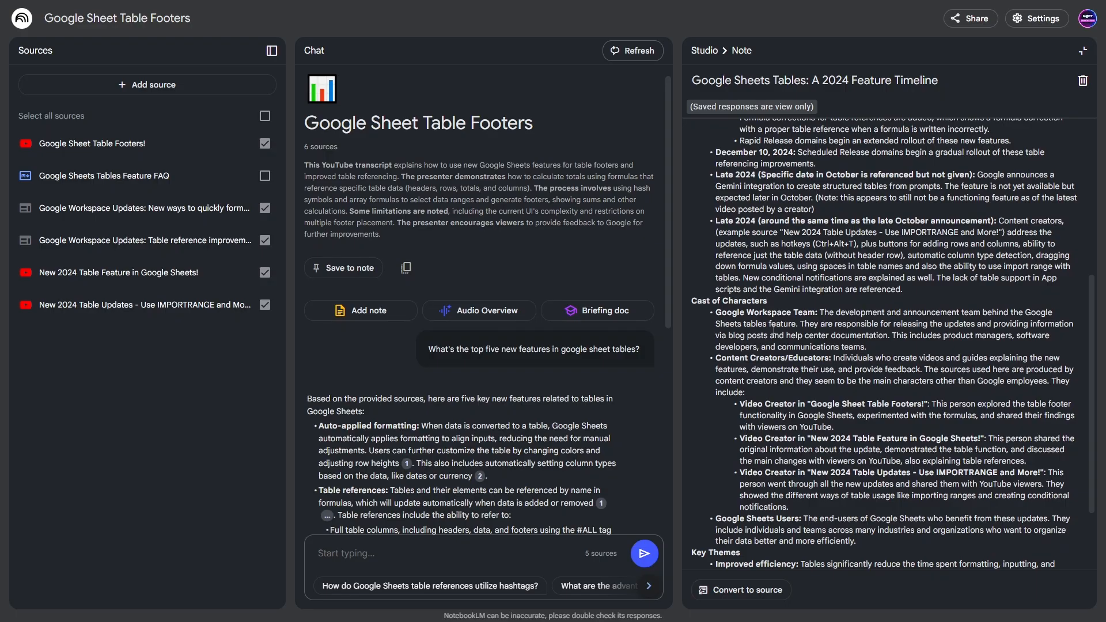
Step: Read the timeline note's key themes, return to its dated events and close the note
scroll(816, 457, "down", 2)
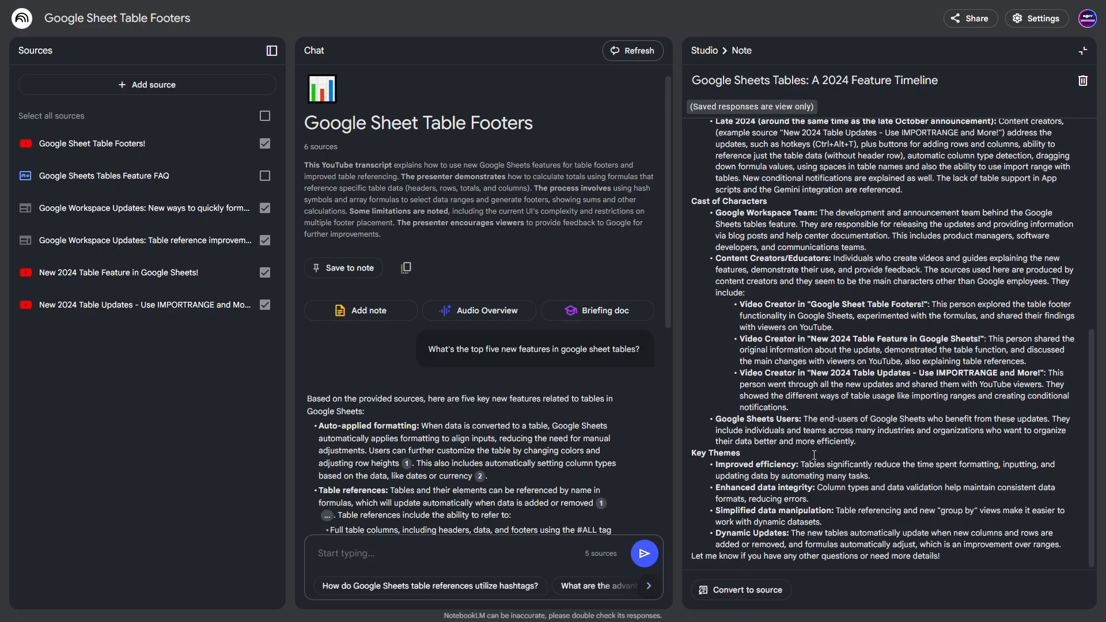
scroll(834, 416, "up", 7)
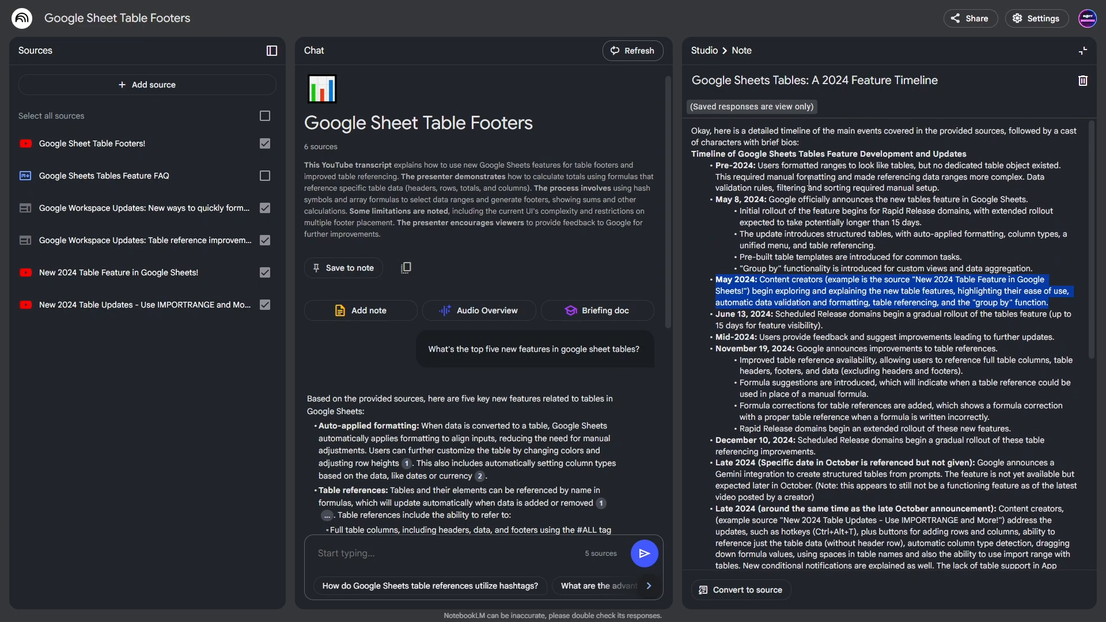
left_click(1082, 51)
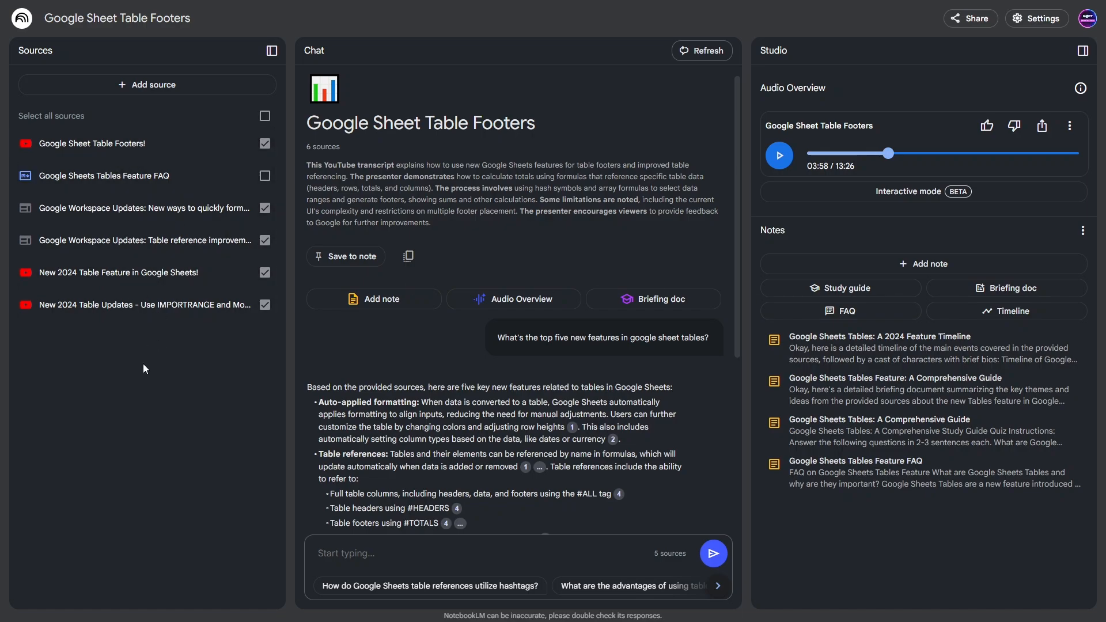
Step: Check the source types that can be added without adding any, and review the chat answer on the top five table features
left_click(138, 86)
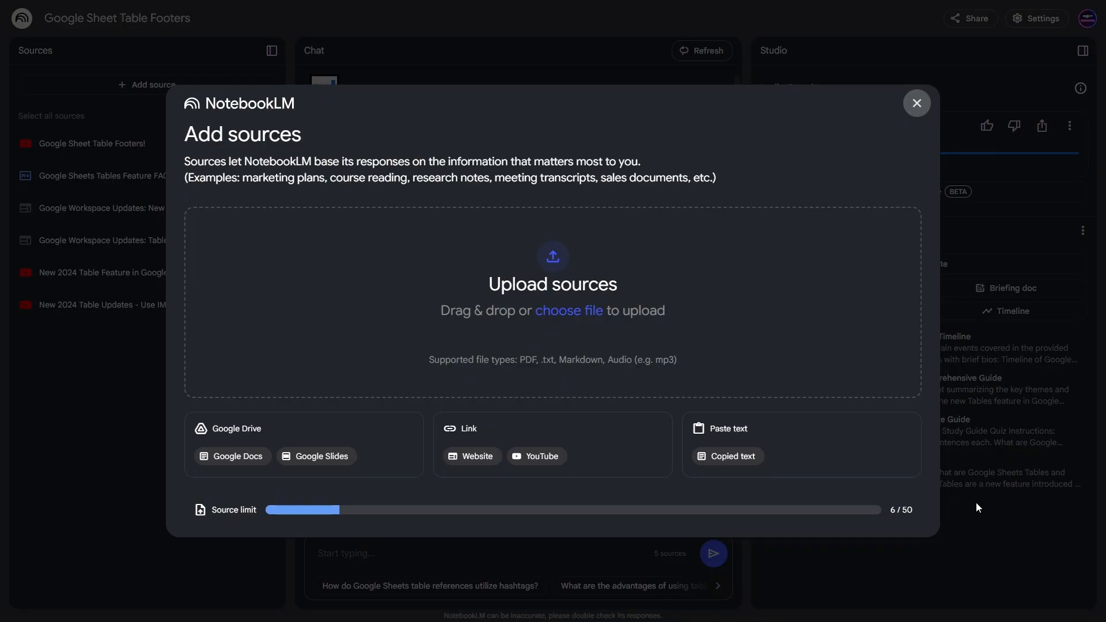
left_click(917, 103)
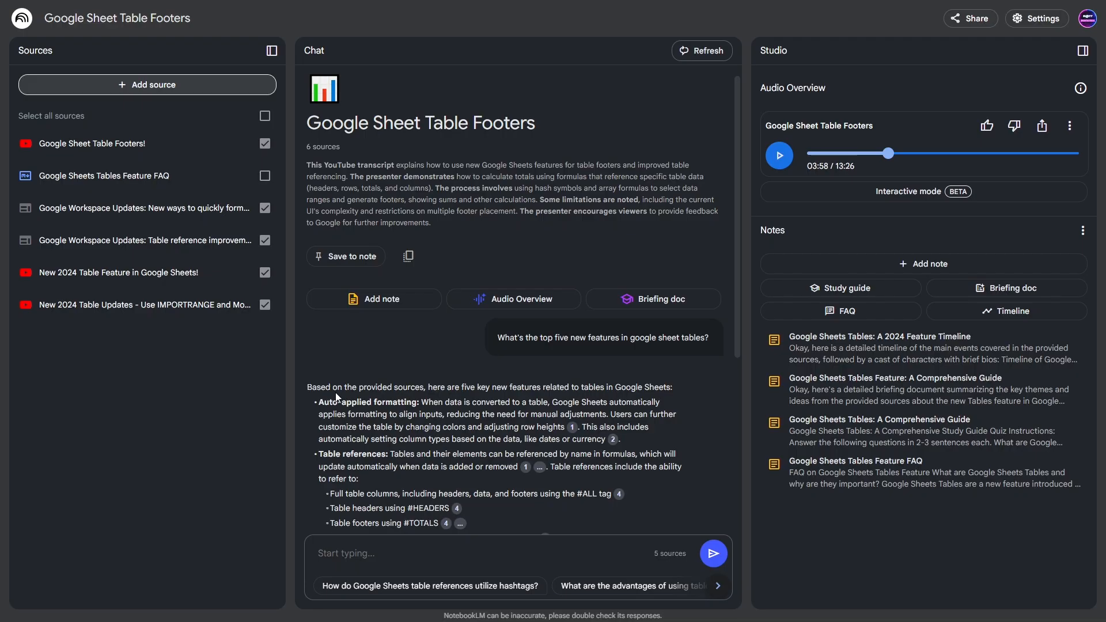
scroll(367, 400, "down", 5)
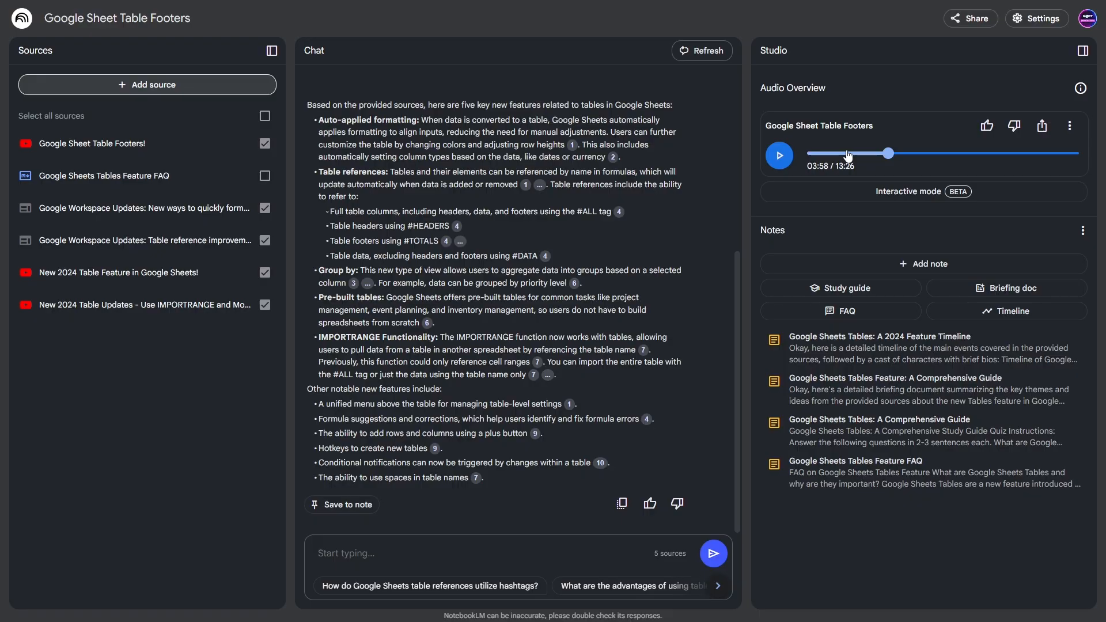
scroll(433, 426, "up", 5)
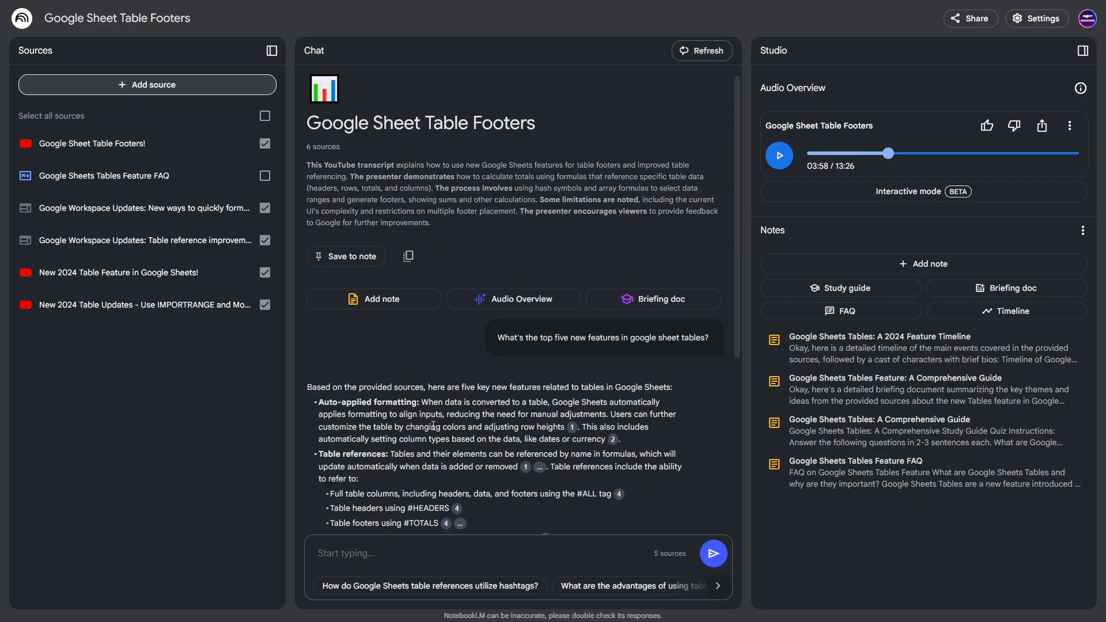